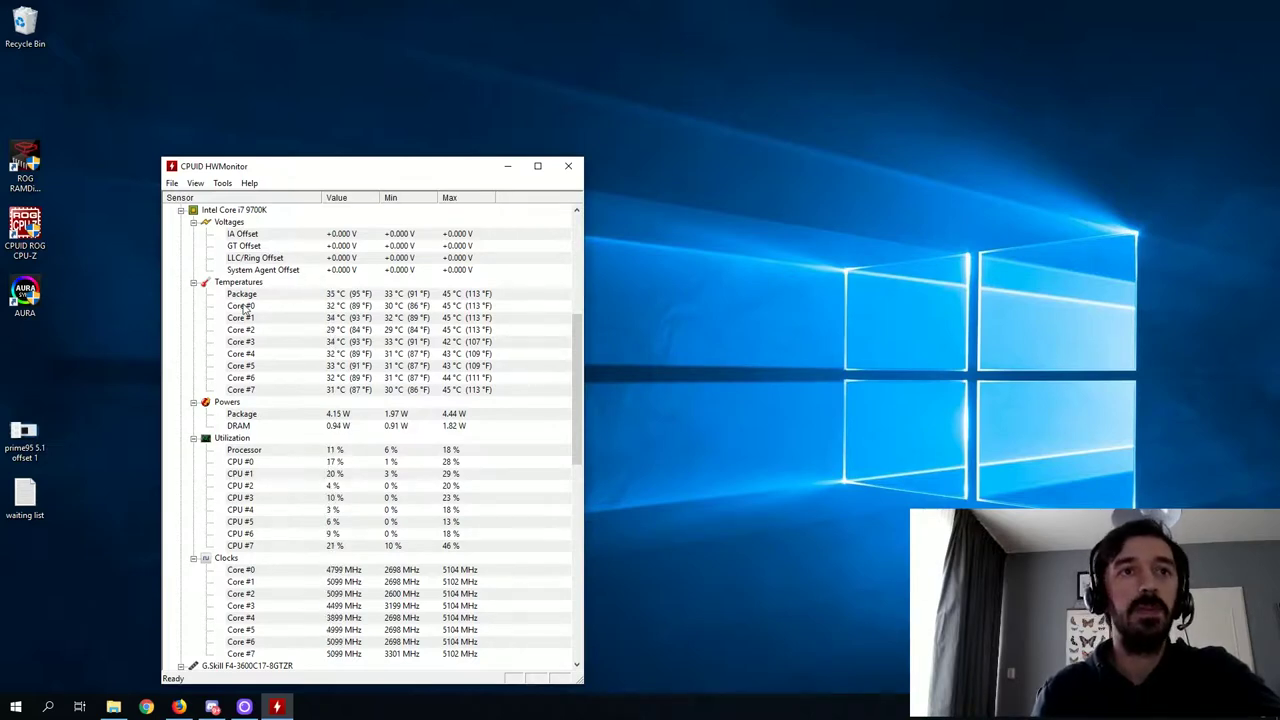
- Examine the motherboard VCORE voltage and the Intel Core i7 9700K package temperature readings
scroll(265, 305, "up", 4)
scroll(267, 305, "up", 5)
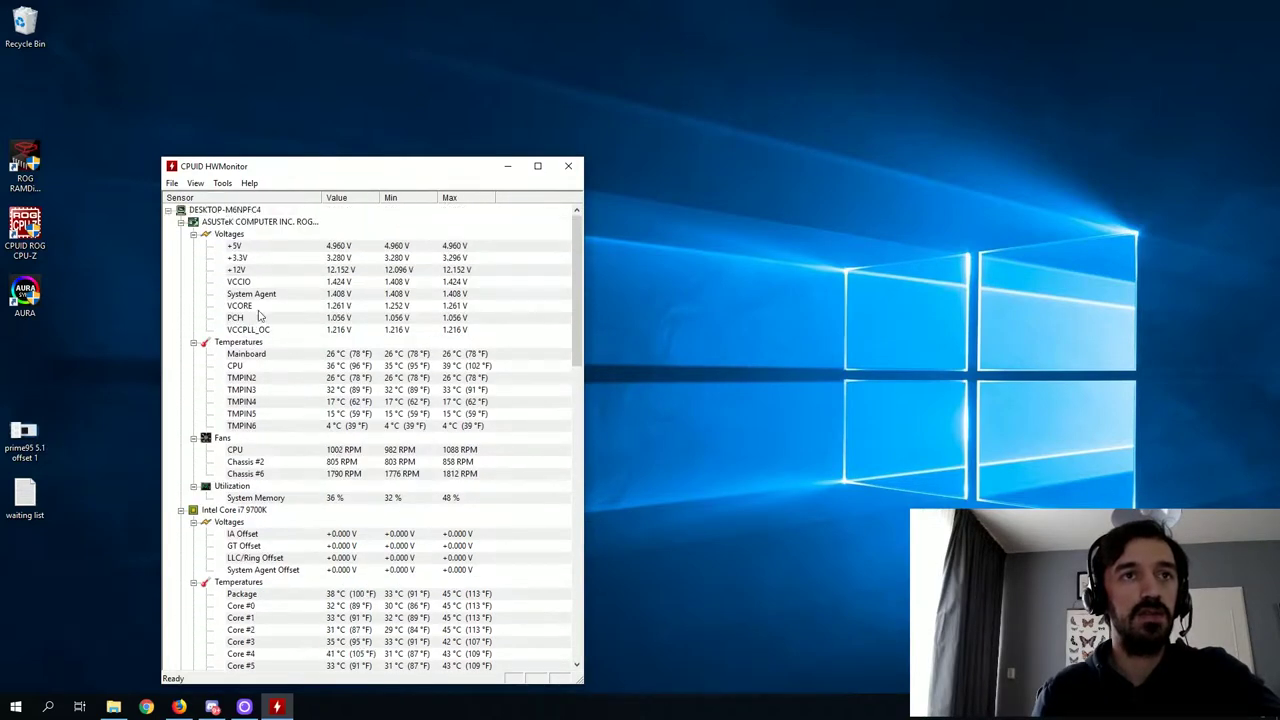
left_click(260, 308)
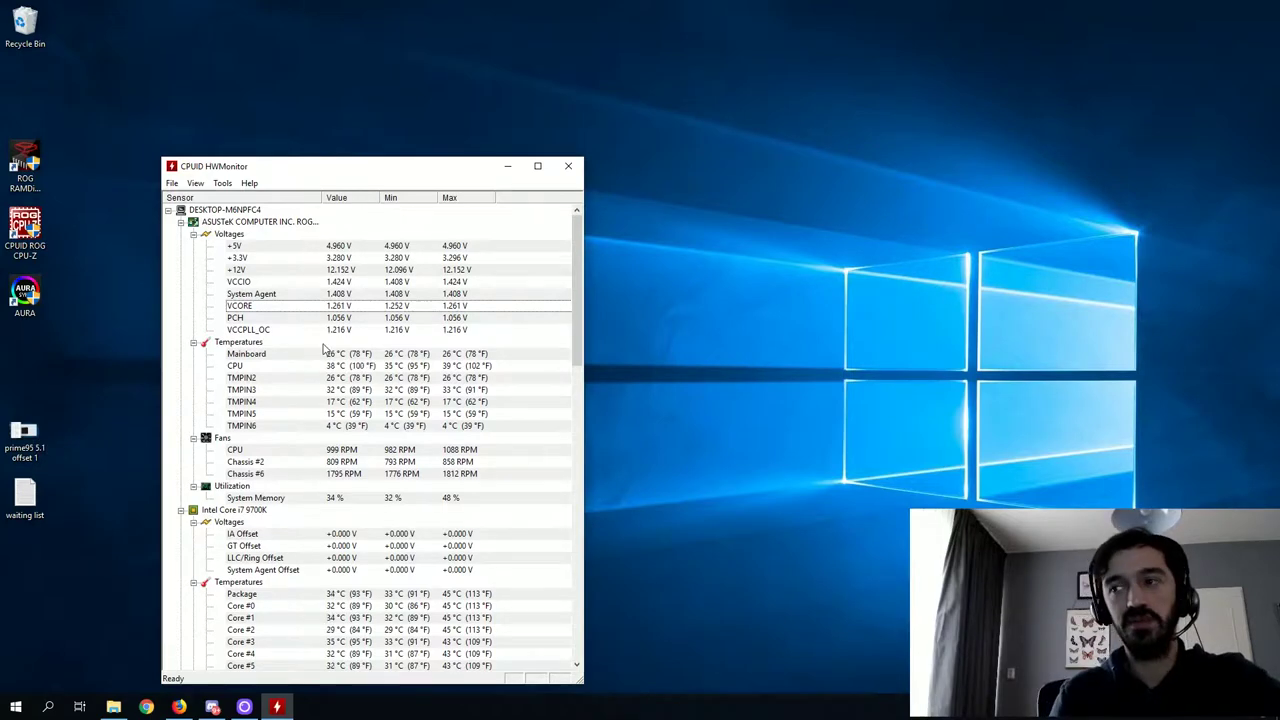
scroll(401, 396, "down", 1)
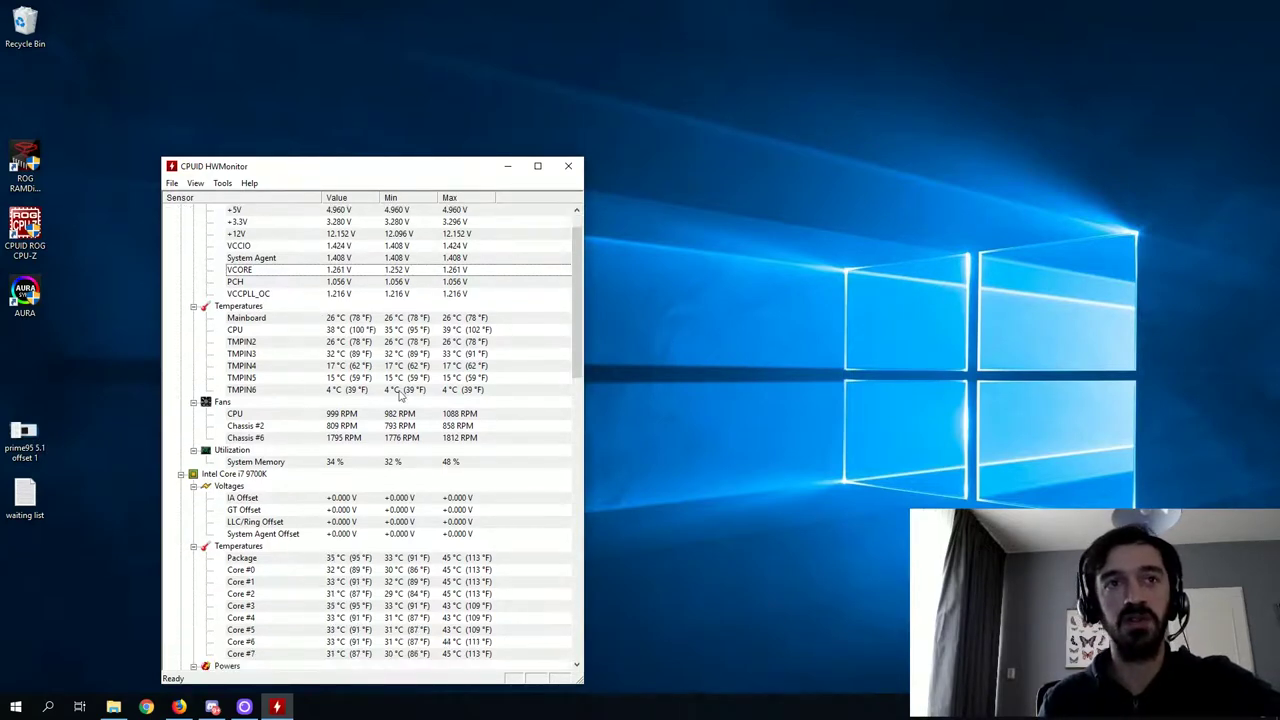
scroll(401, 390, "down", 4)
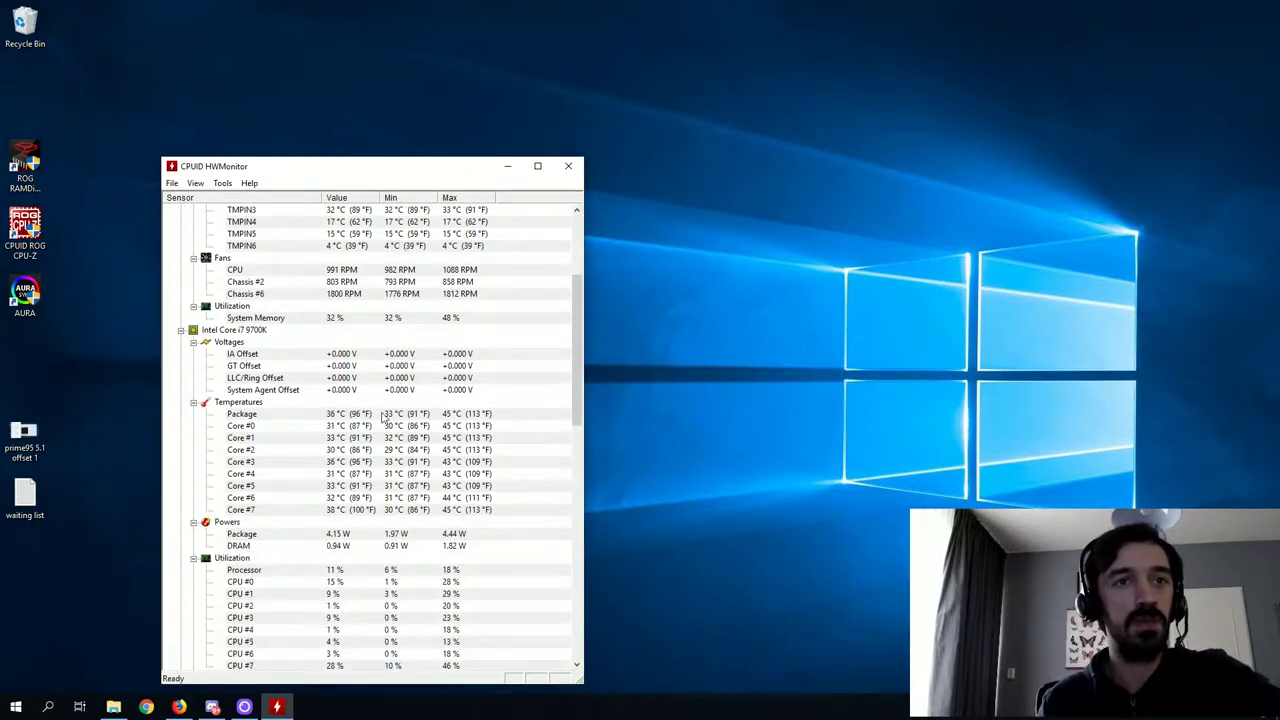
left_click(330, 415)
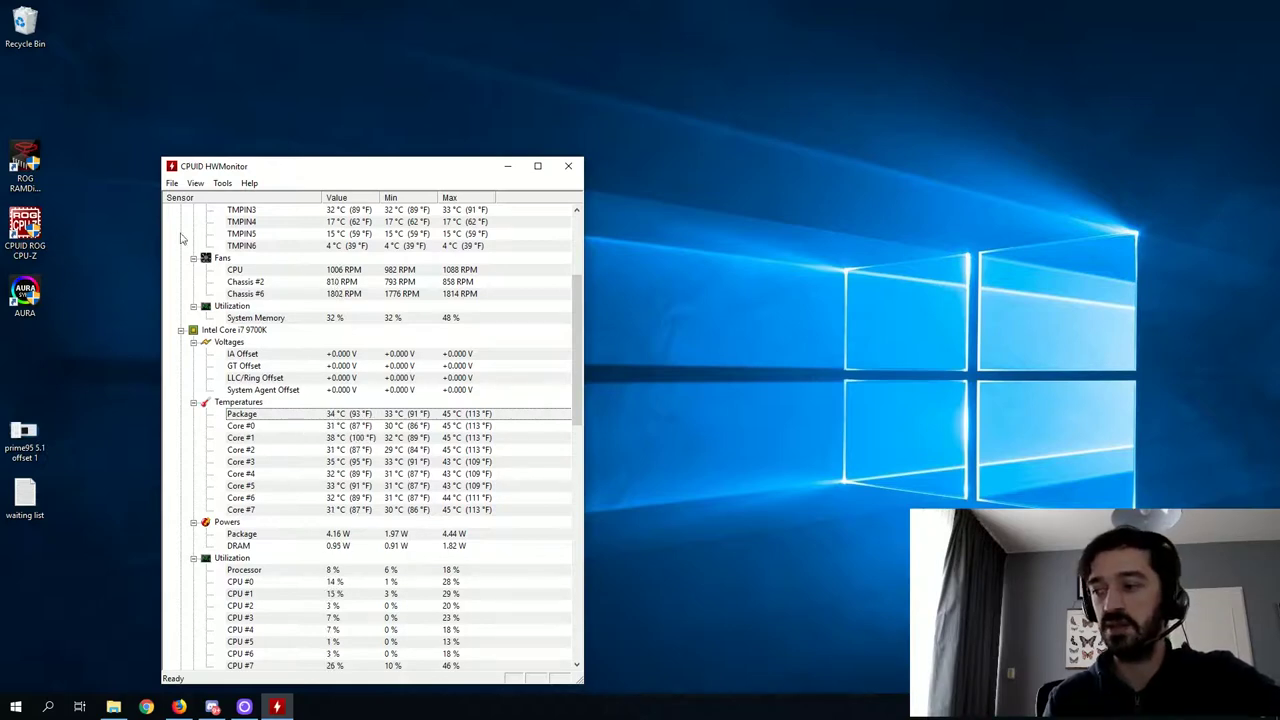
- Clear the recorded minimum and maximum sensor values
left_click(196, 184)
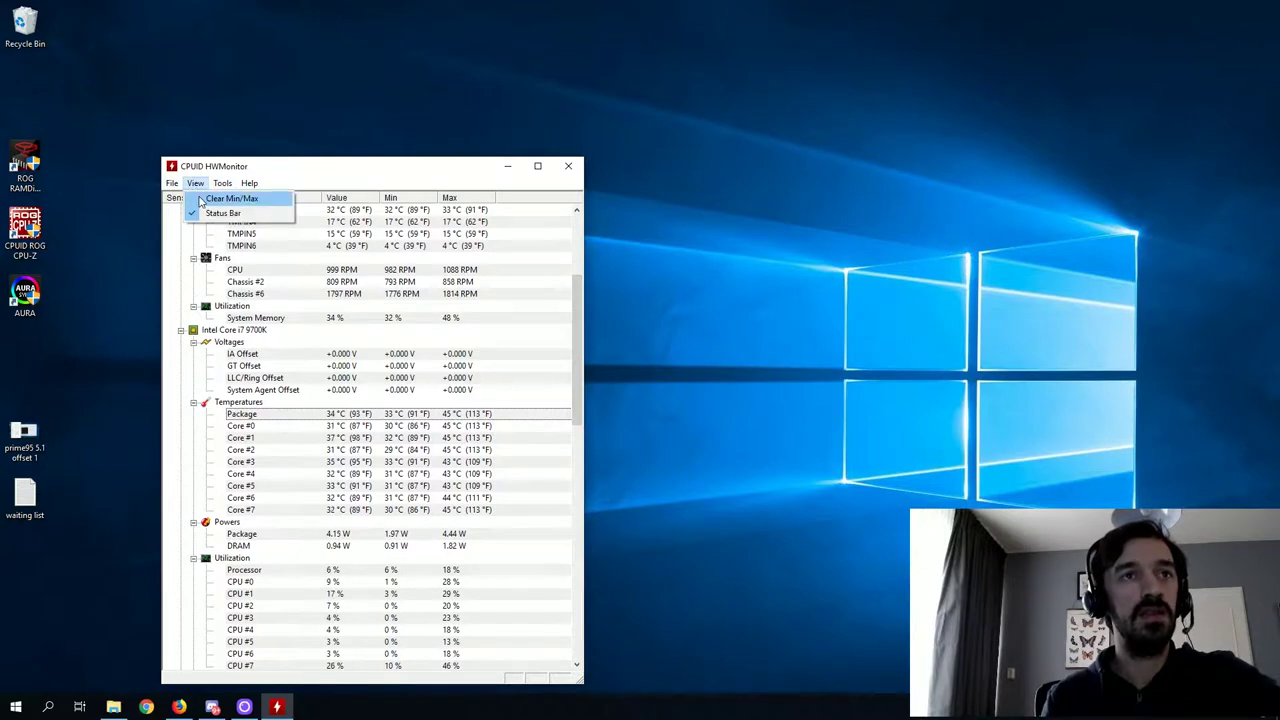
left_click(557, 312)
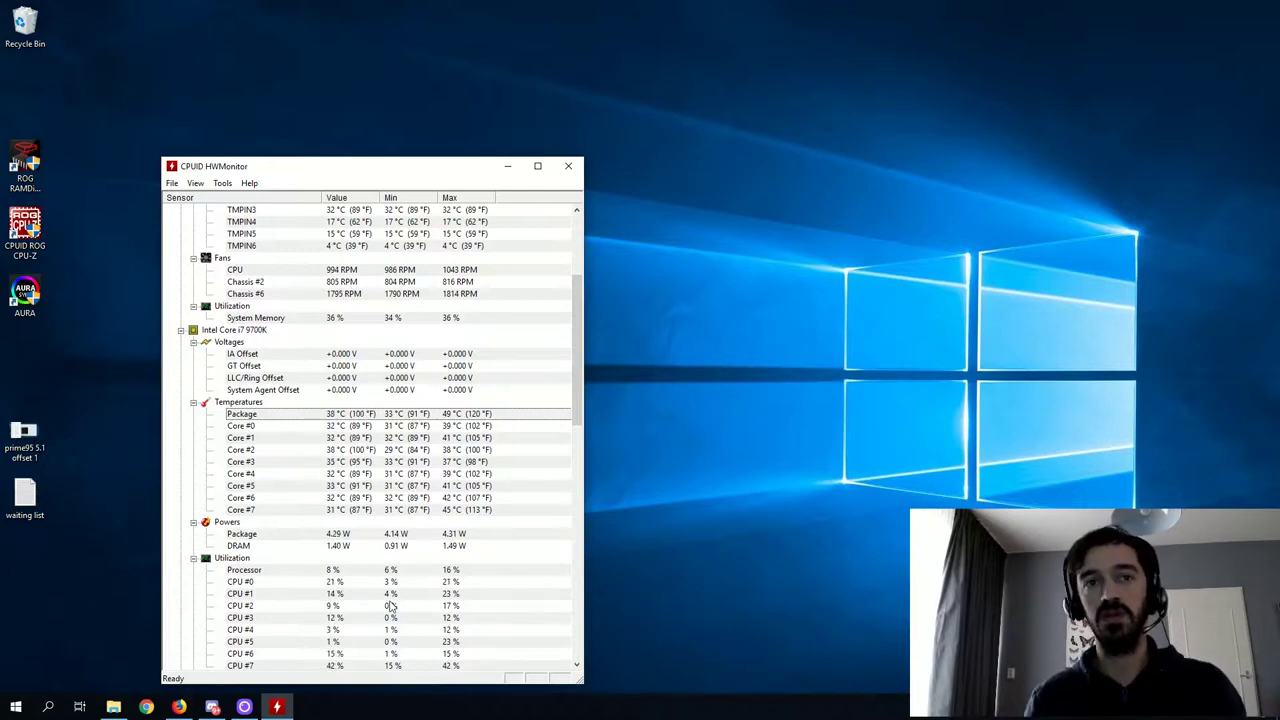
- Review the processor utilization, the clock speed of each core and the CPU temperatures in the sensor list
scroll(390, 610, "down", 2)
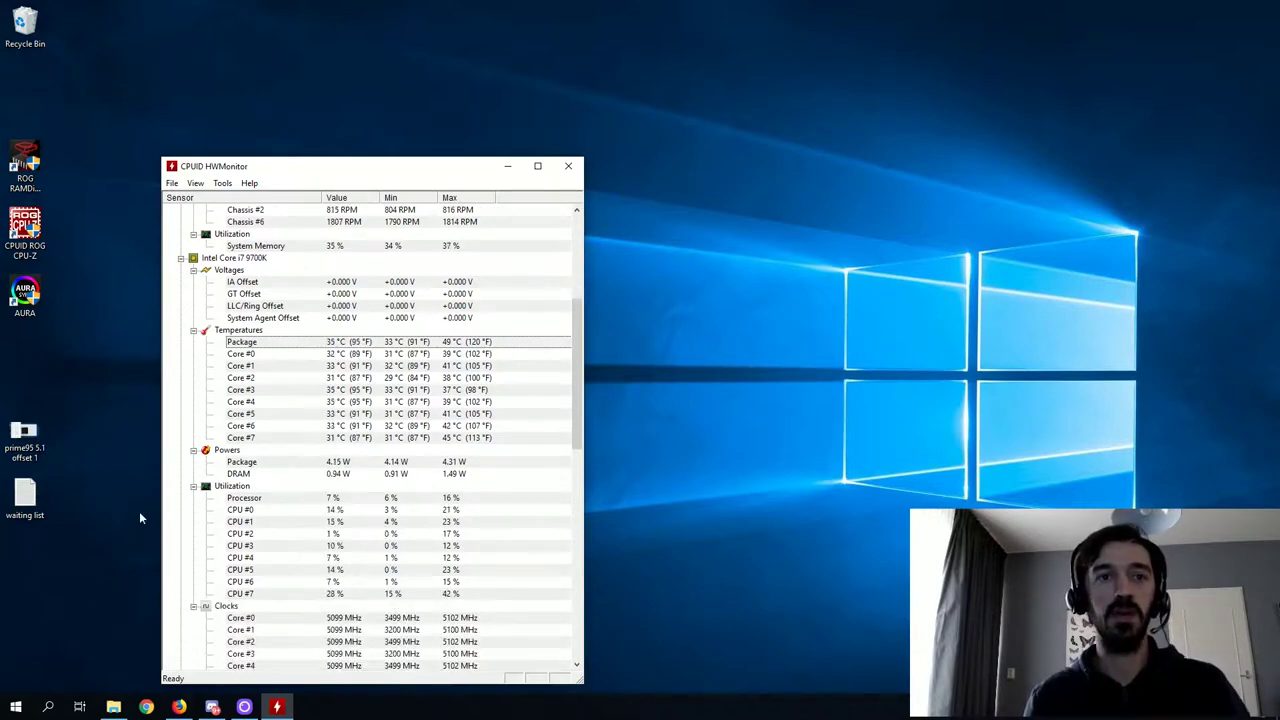
left_click(340, 500)
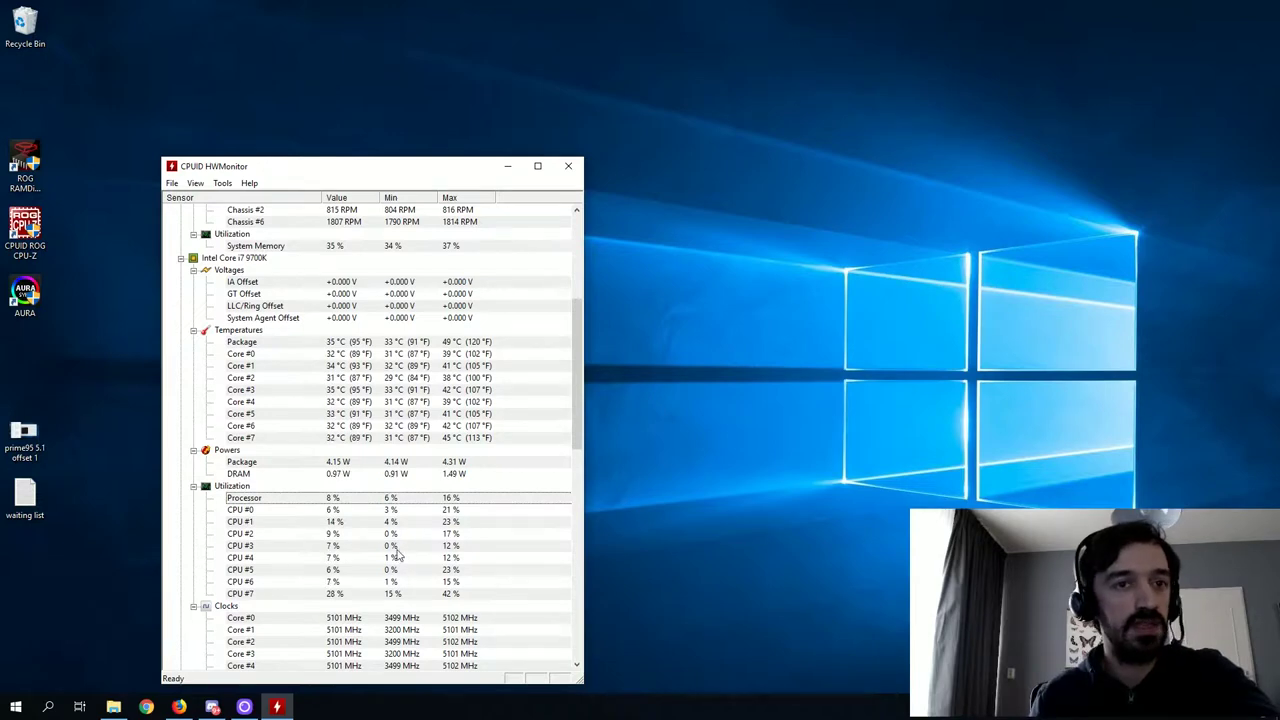
scroll(393, 560, "down", 4)
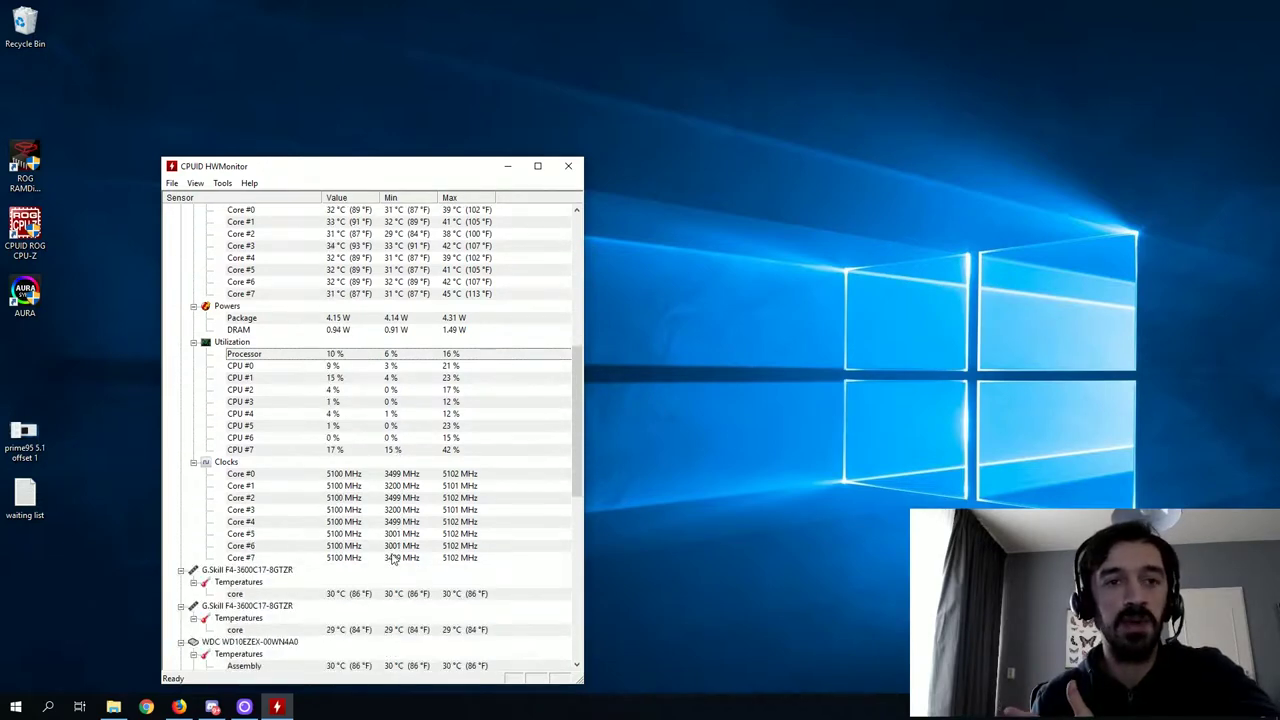
left_click(356, 487)
scroll(392, 532, "up", 2)
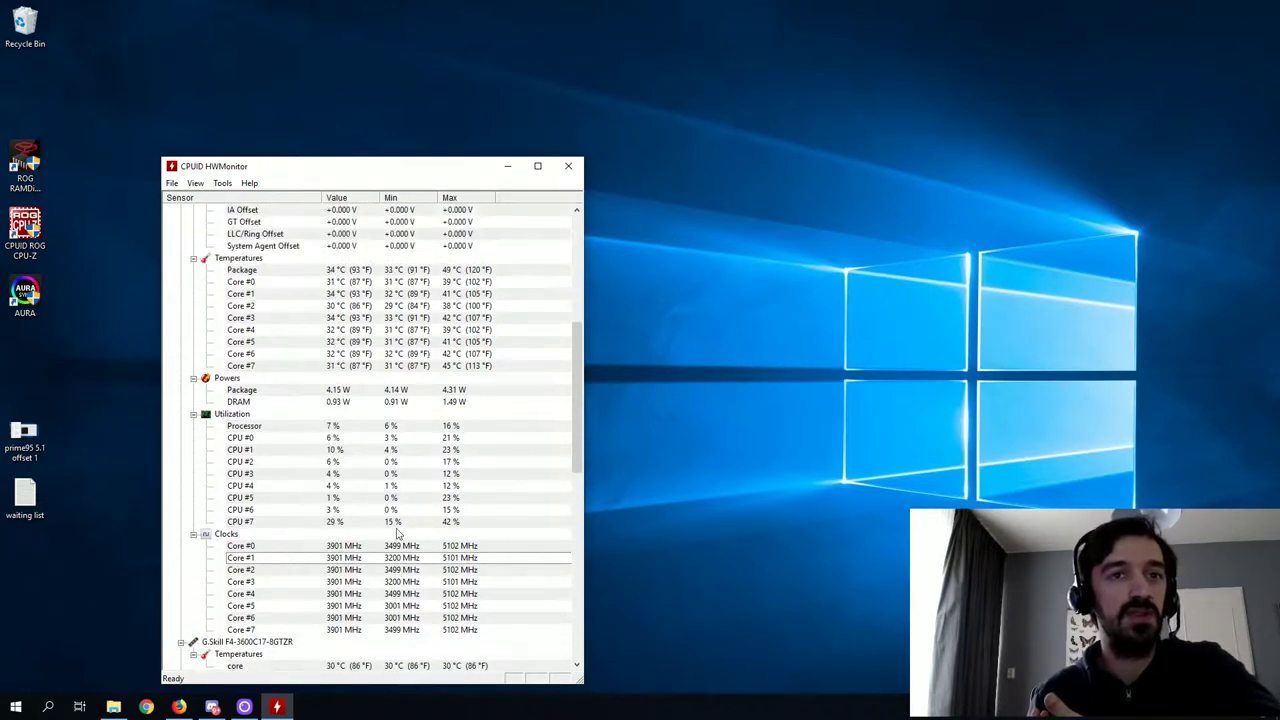
scroll(373, 575, "up", 2)
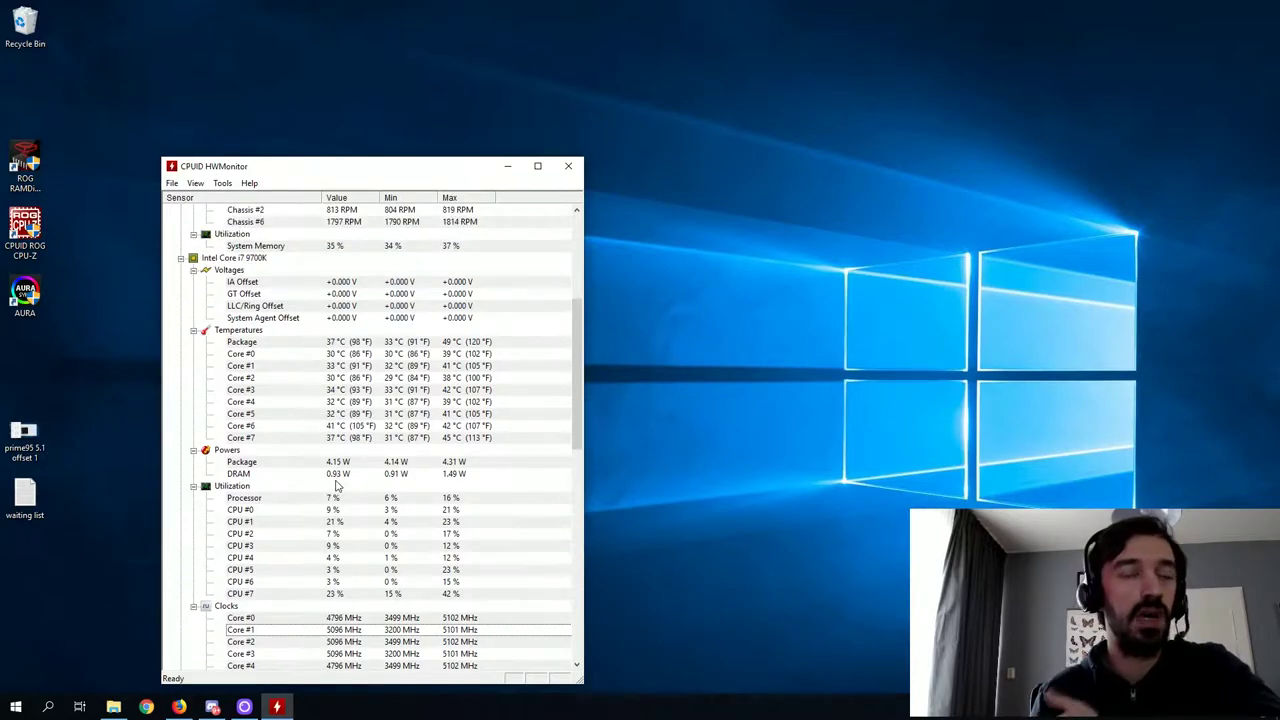
scroll(340, 486, "up", 3)
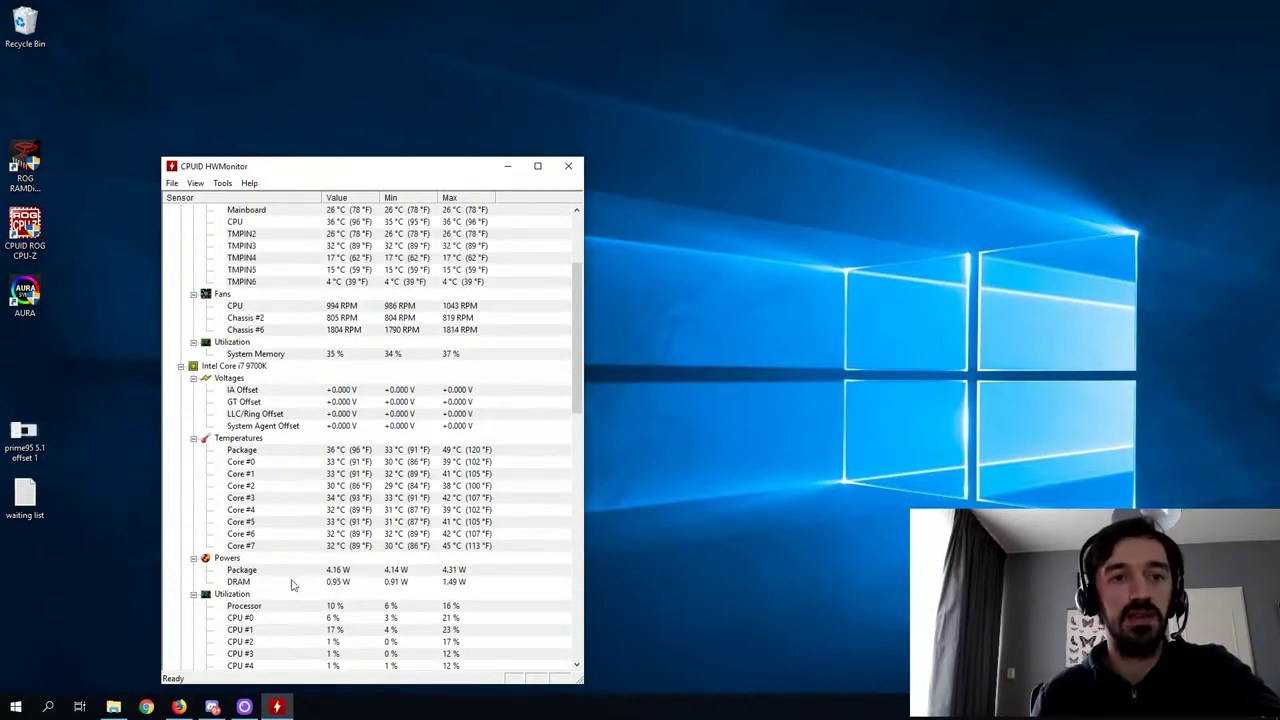
- Switch to Firefox and review the Prime95 download options on the mersenne.org page
left_click(178, 707)
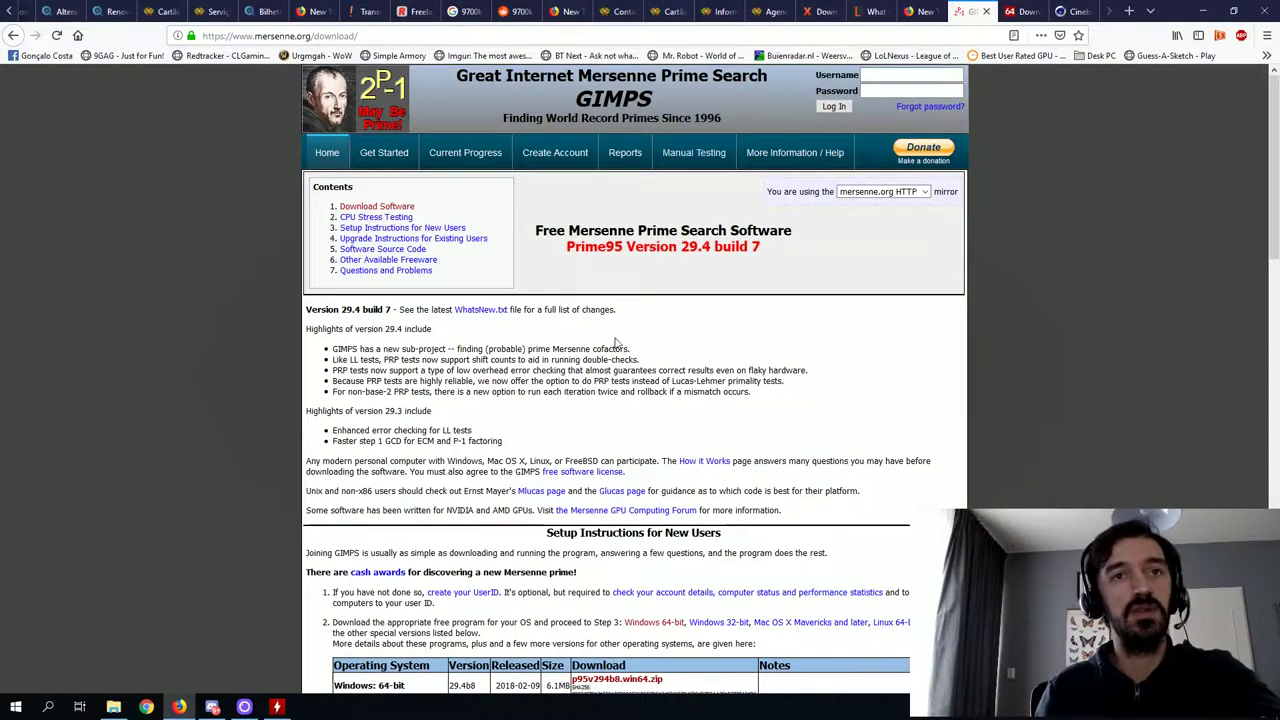
scroll(630, 346, "down", 2)
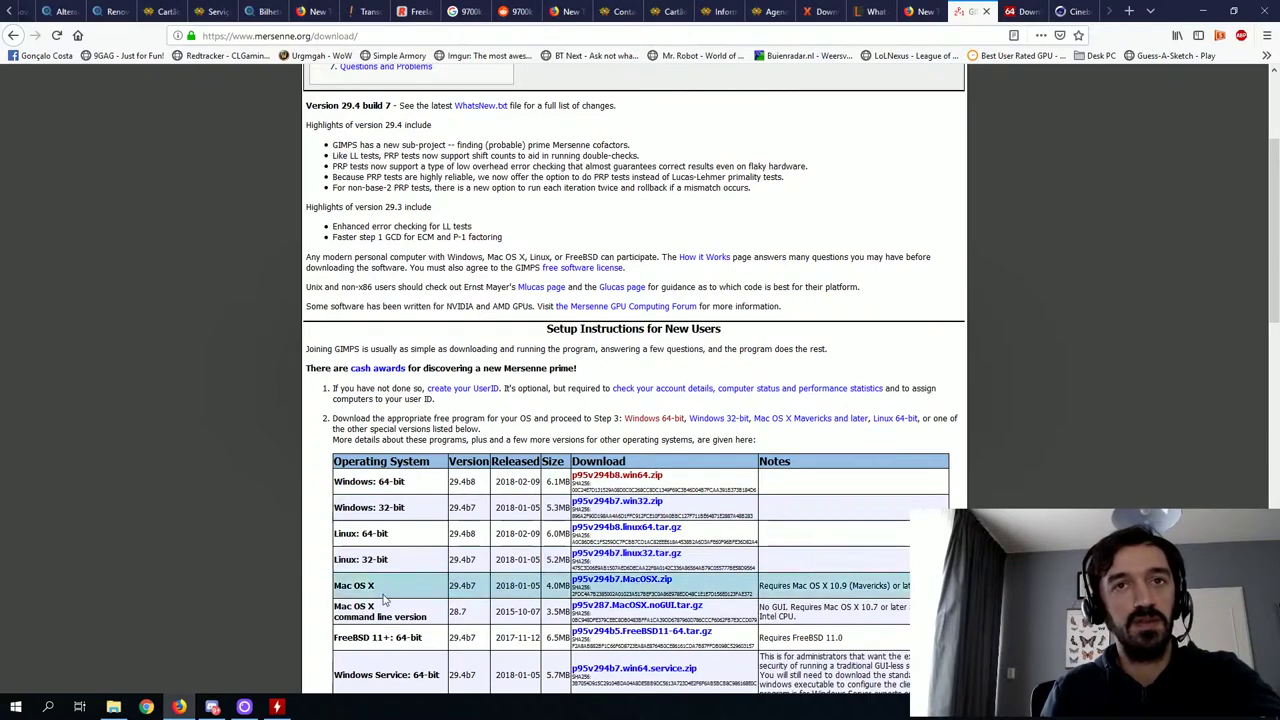
scroll(548, 517, "up", 2)
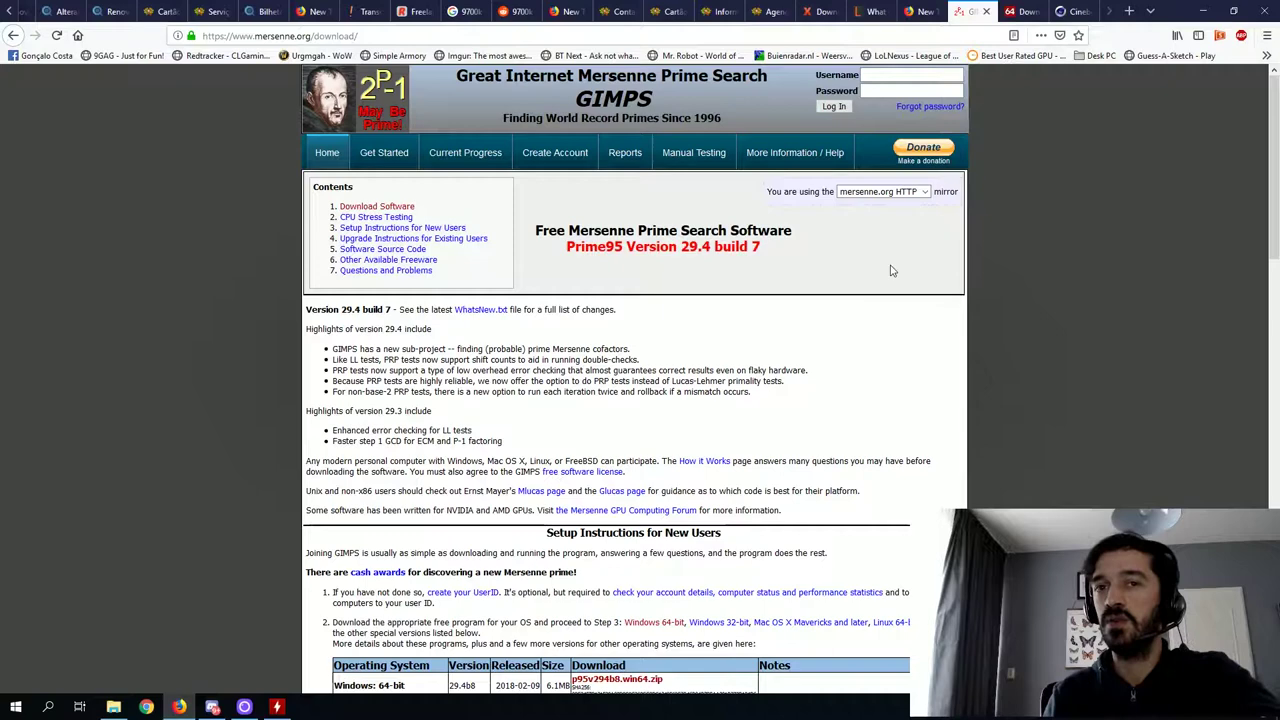
- View the AIDA64 downloads page and its list of AIDA64 Extreme trial packages
left_click(1025, 12)
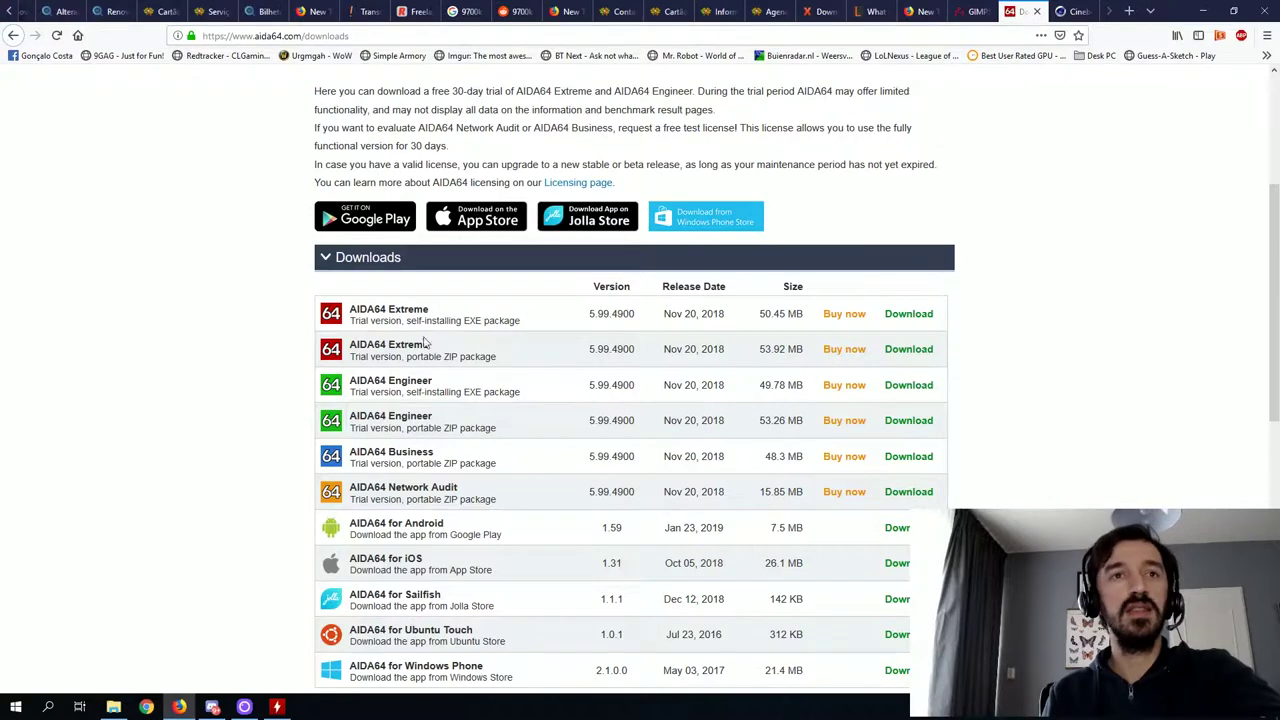
scroll(343, 460, "up", 2)
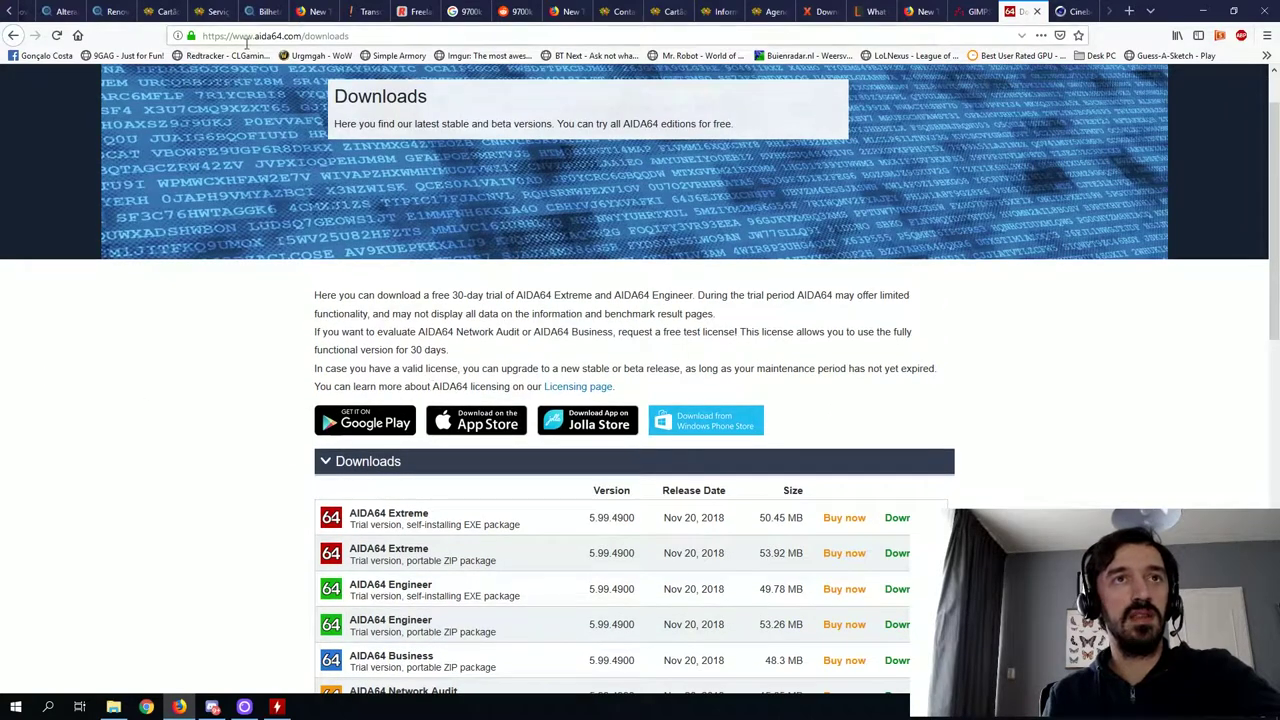
scroll(367, 490, "down", 1)
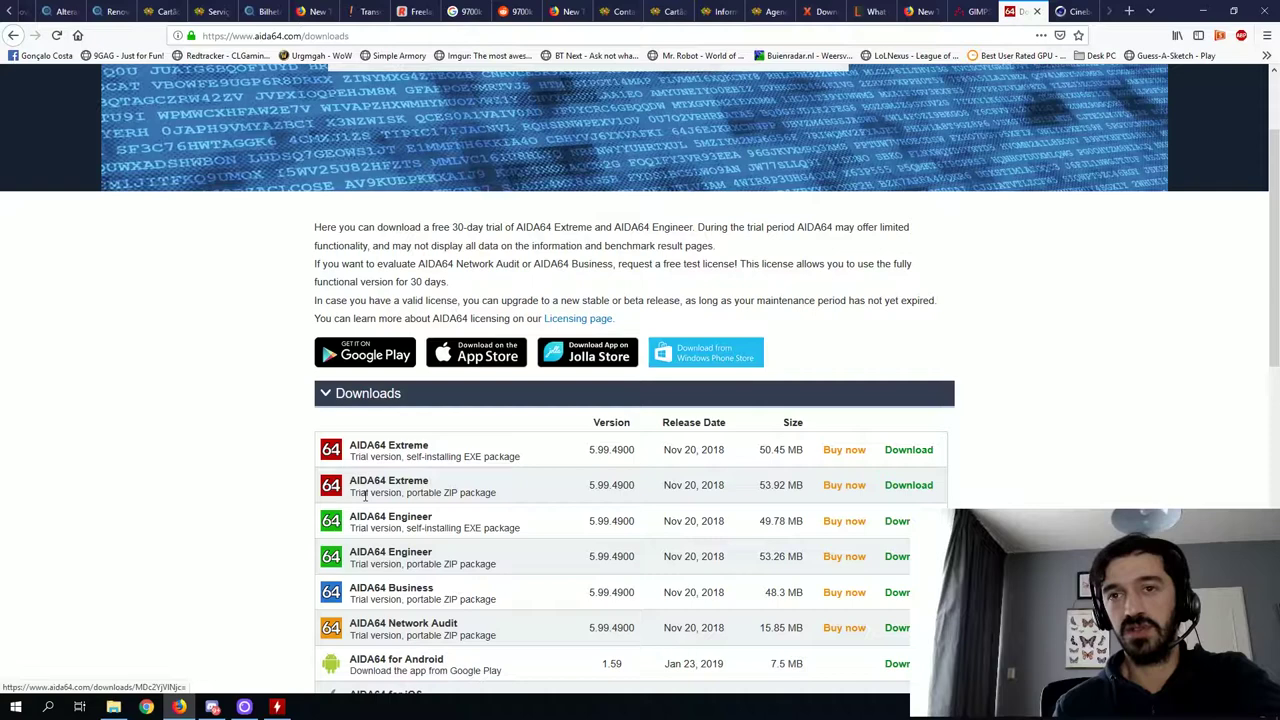
- View the MAXON Cinebench page down to its Windows and Mac download options
left_click(1086, 8)
scroll(330, 103, "up", 2)
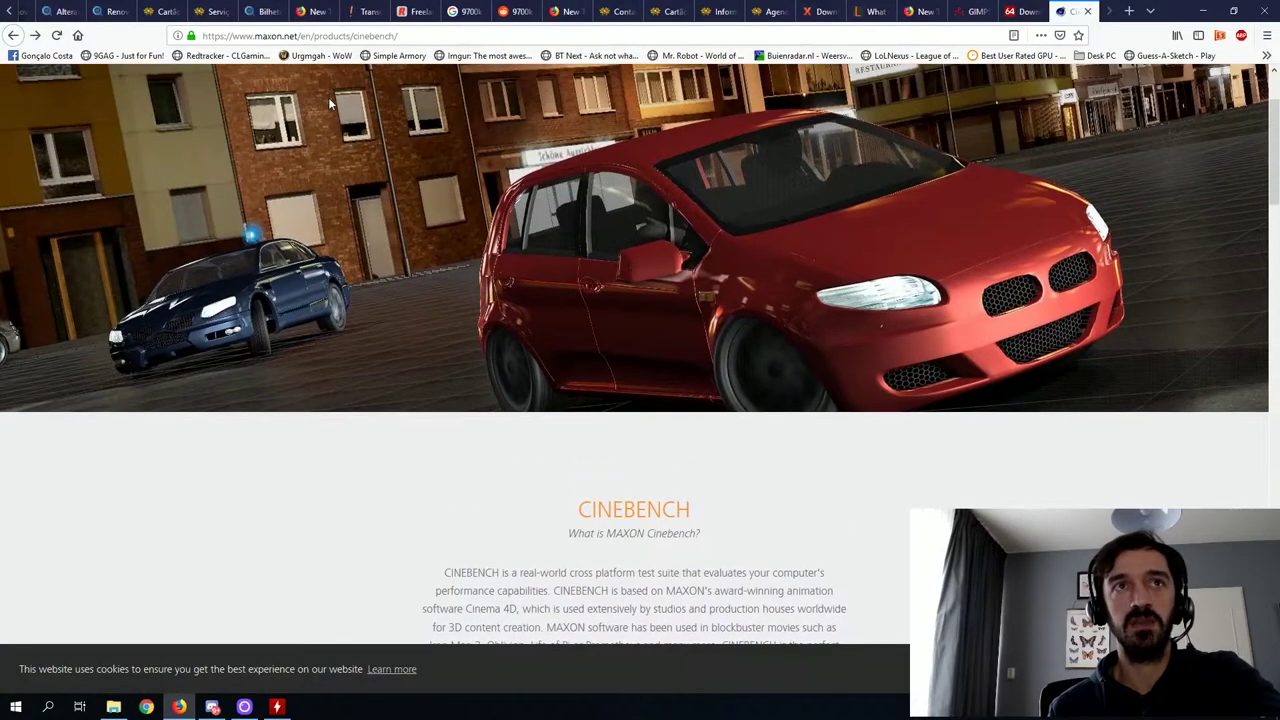
scroll(615, 427, "down", 3)
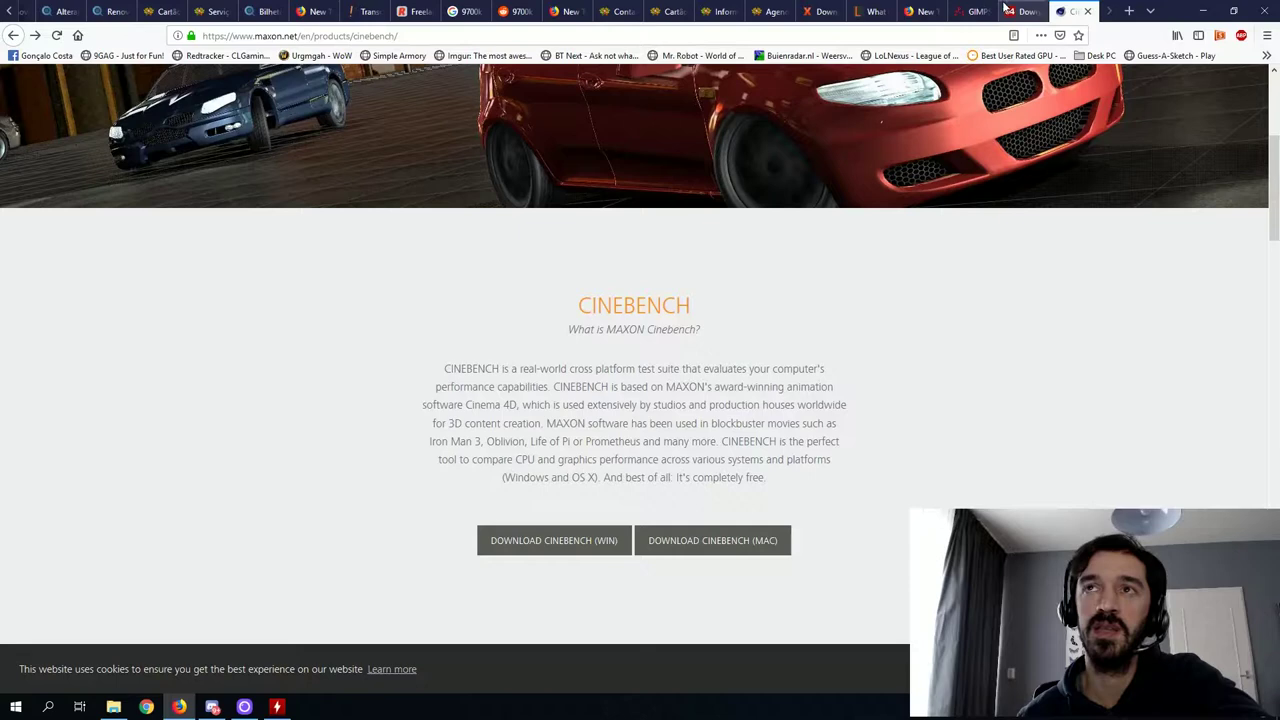
- Switch to File Explorer, look inside the Prime95 folder for the prime95 application, and return to Downloads
left_click(113, 707)
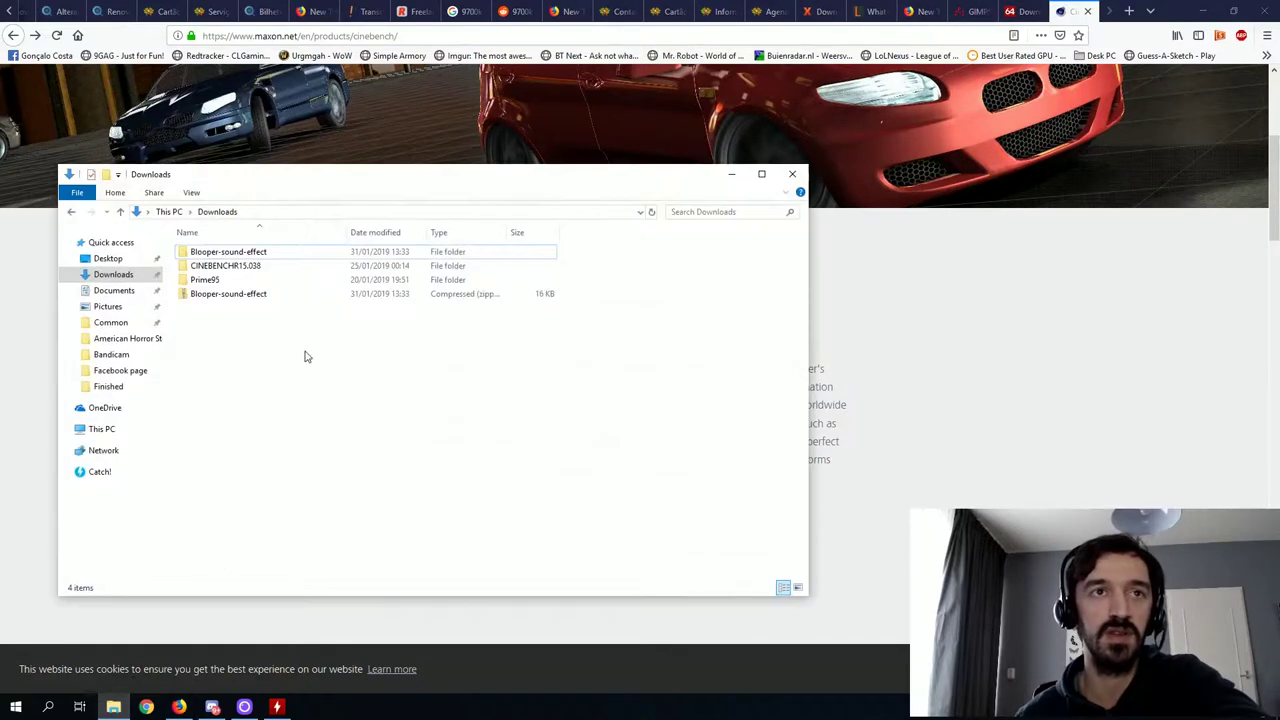
double_click(222, 282)
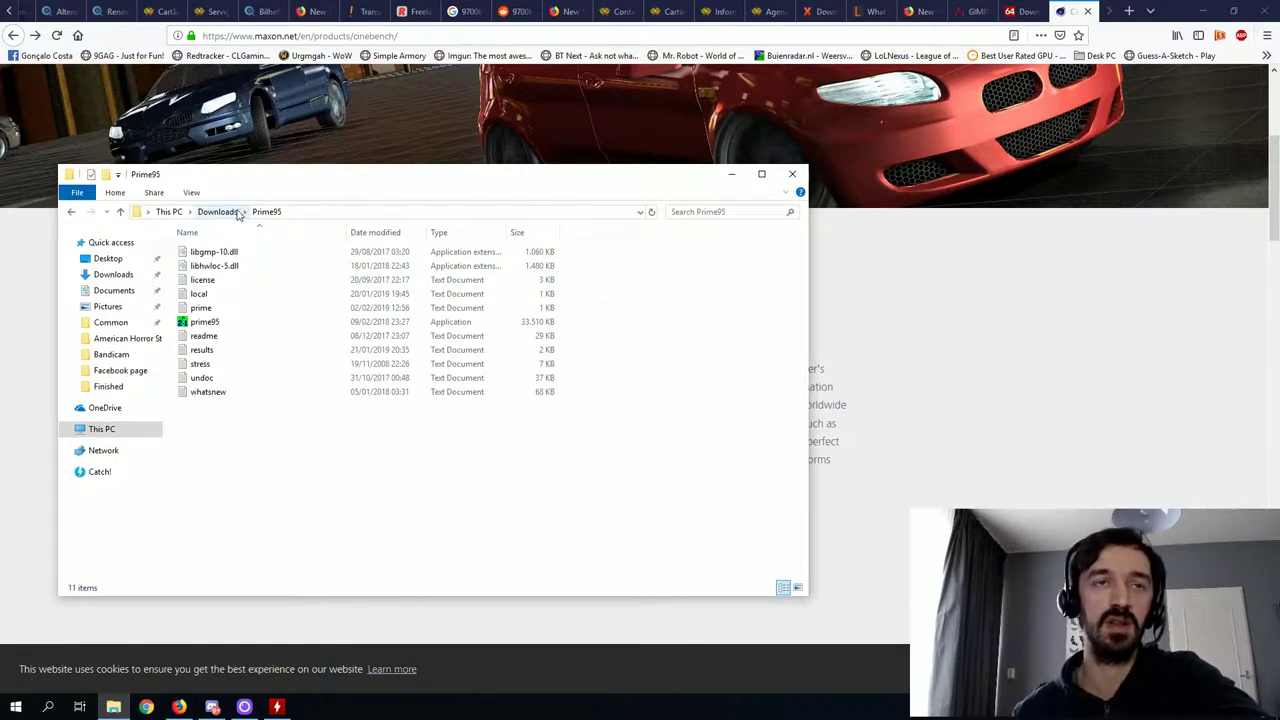
left_click(205, 322)
left_click(216, 211)
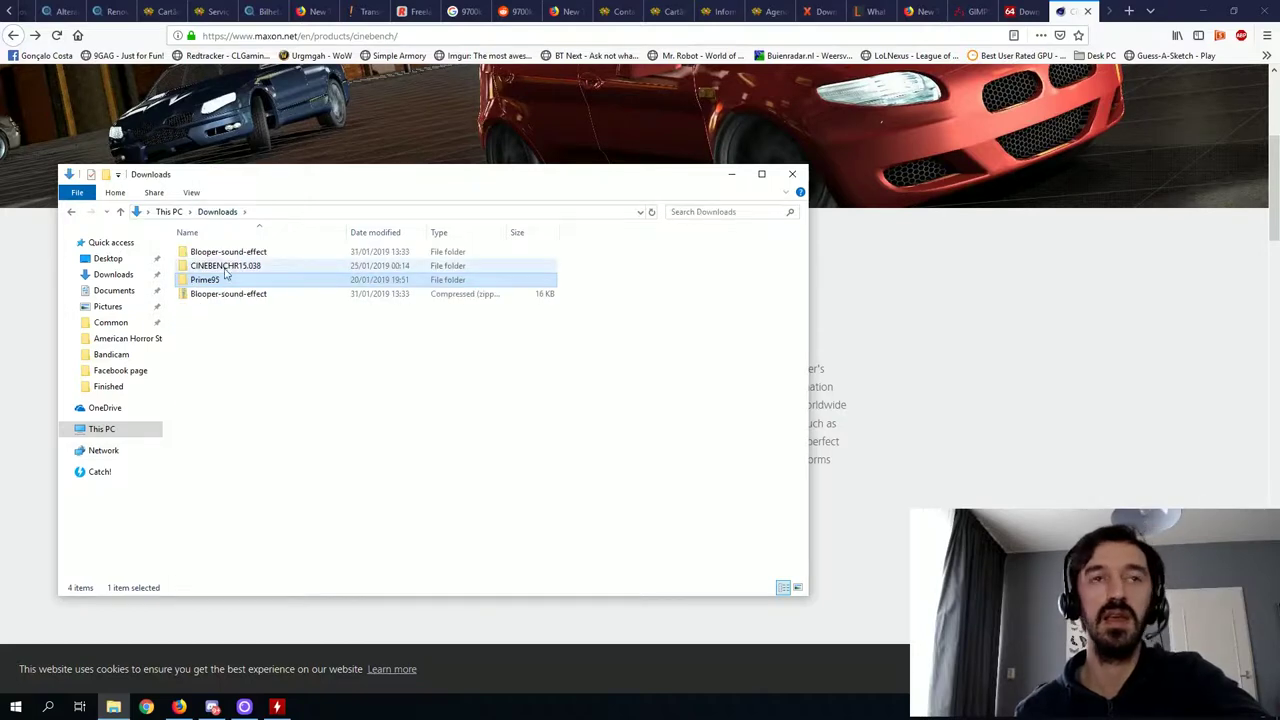
- Switch back to HWMonitor and reset the minimum and maximum readings before the stress test
left_click(277, 707)
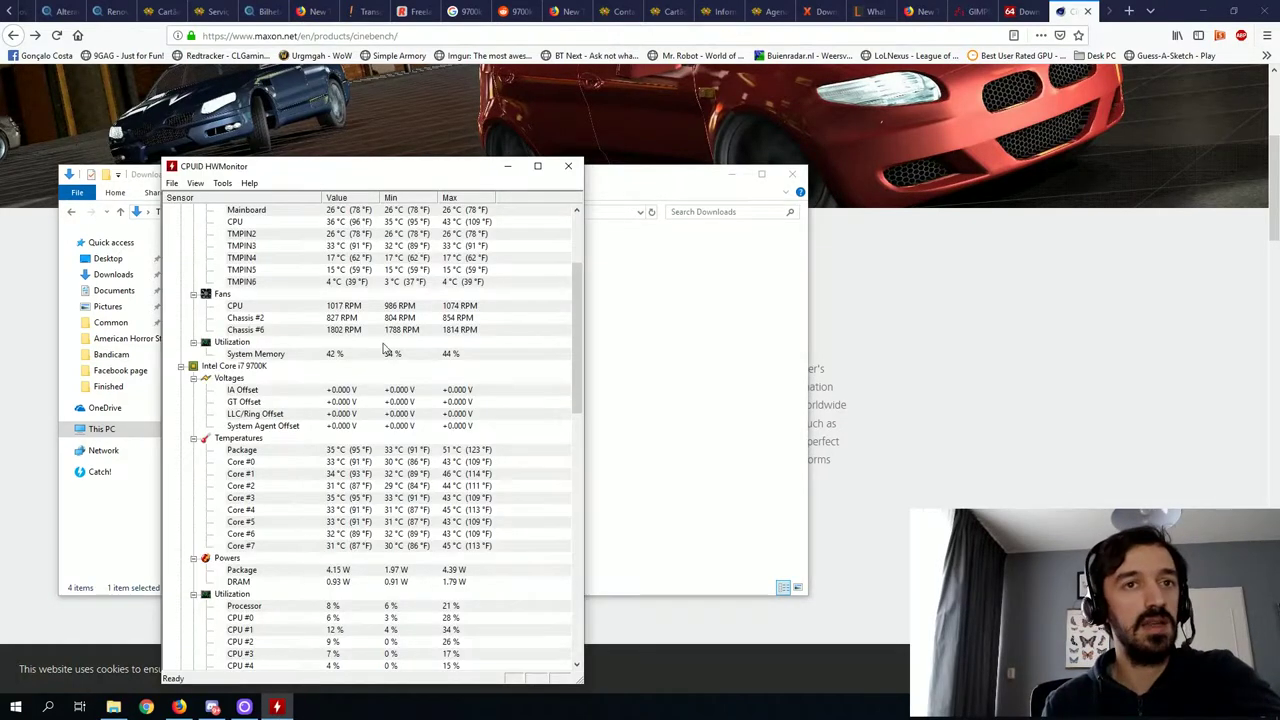
scroll(383, 347, "up", 4)
left_click(195, 183)
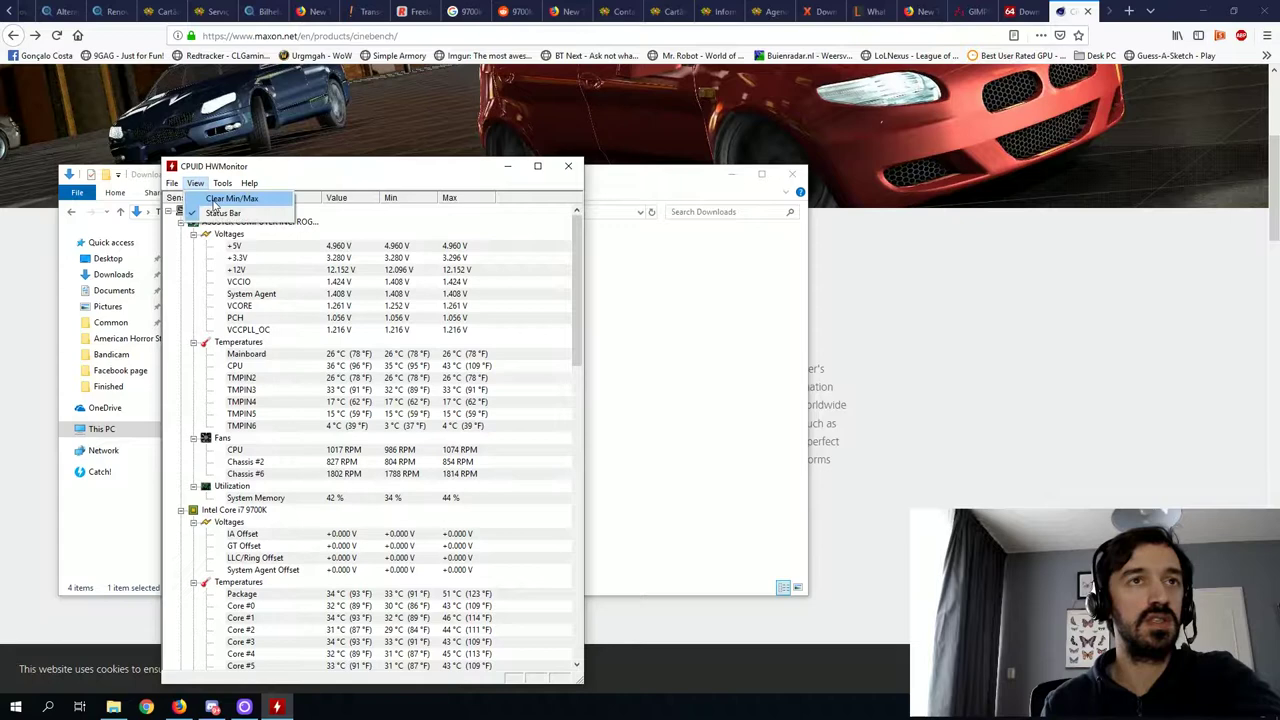
left_click(211, 199)
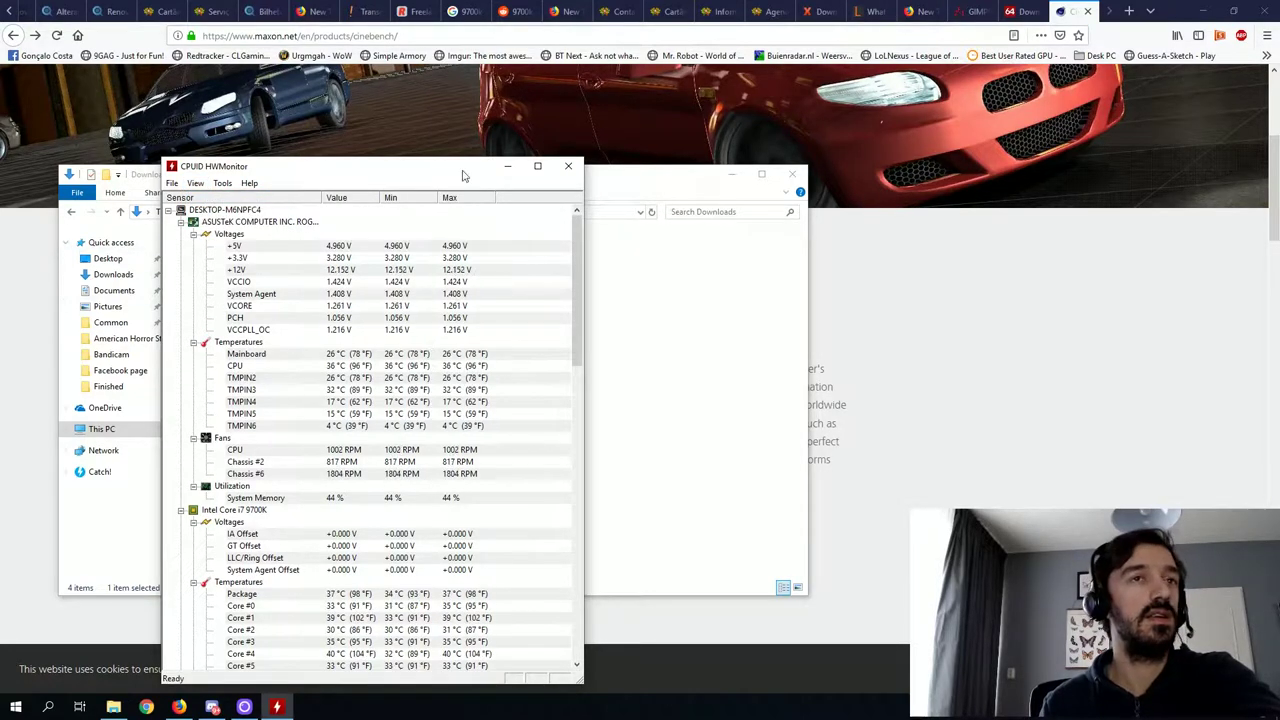
left_click(406, 463)
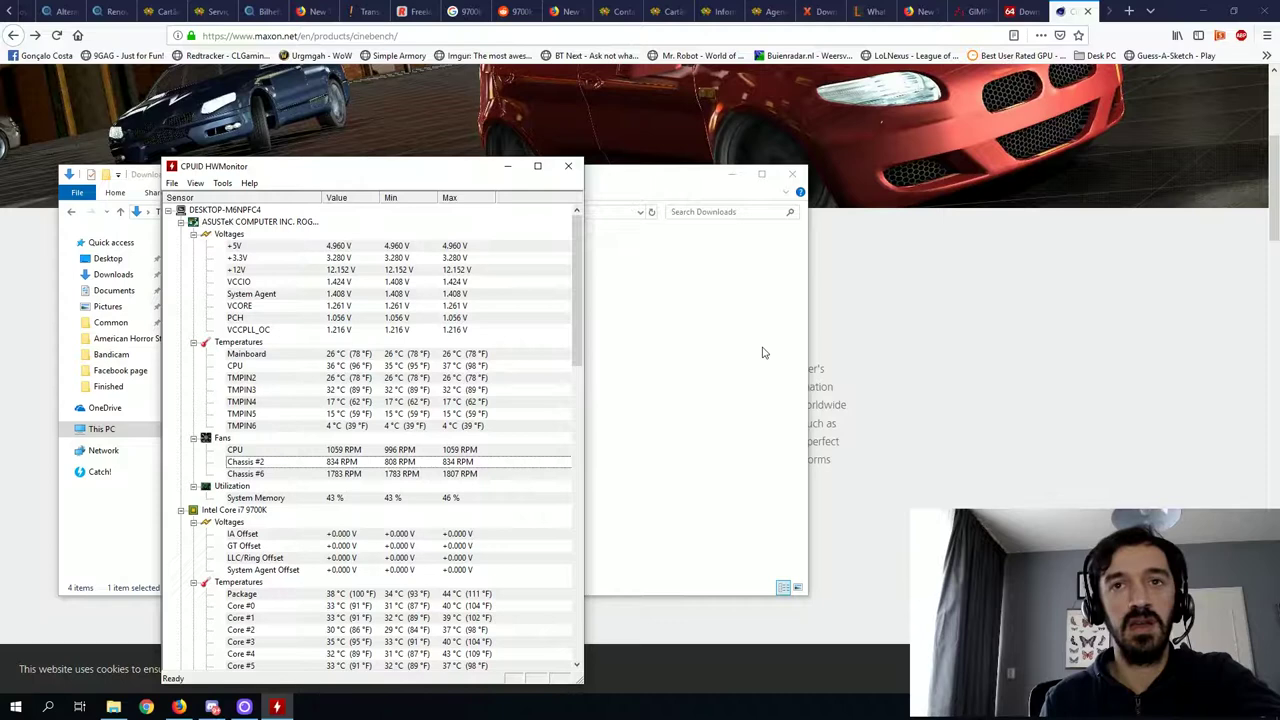
- Launch CINEBENCH Windows 64 Bit from the CINEBENCH R15.038_RC184115 folder inside Downloads > CINEBENCHR15.038
left_click(663, 191)
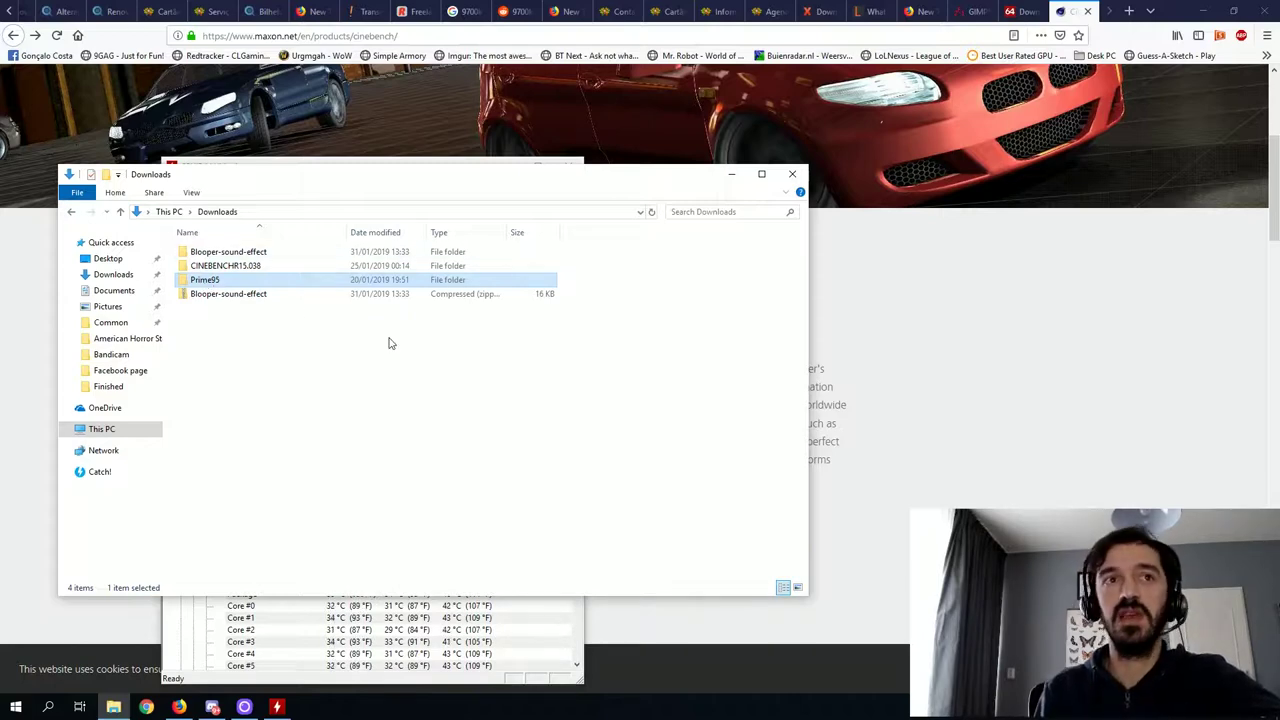
double_click(236, 267)
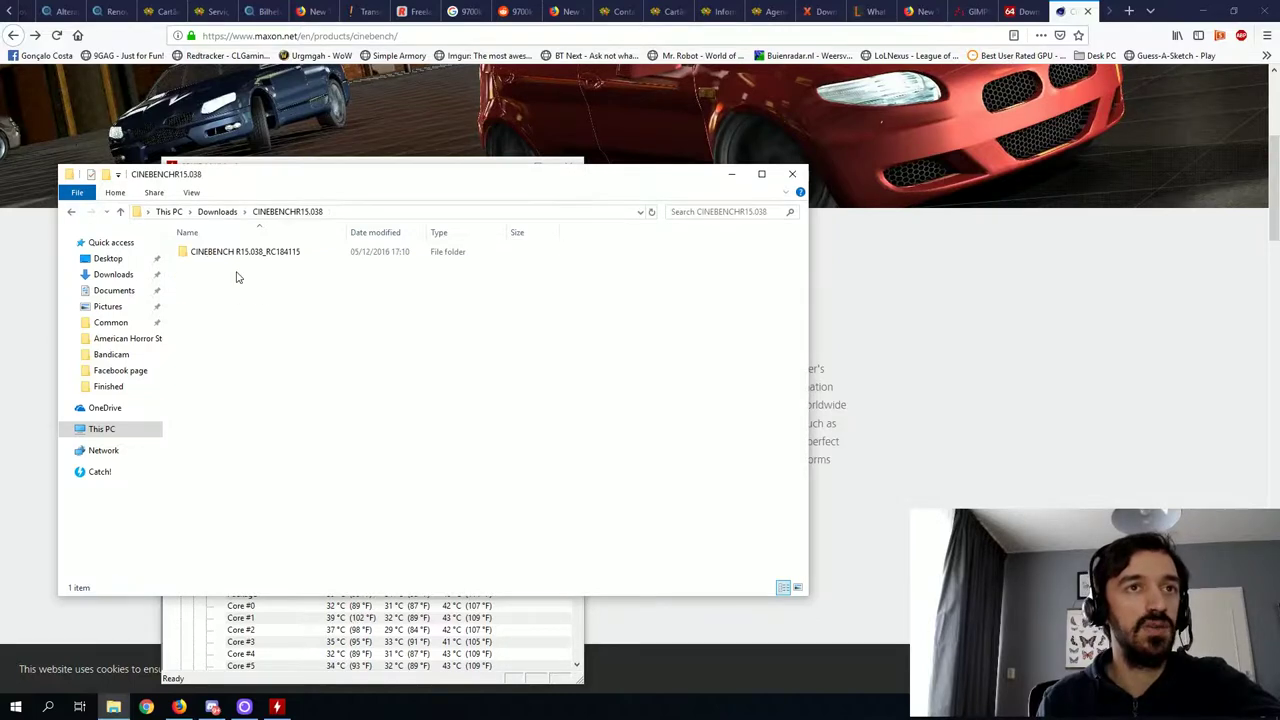
double_click(246, 253)
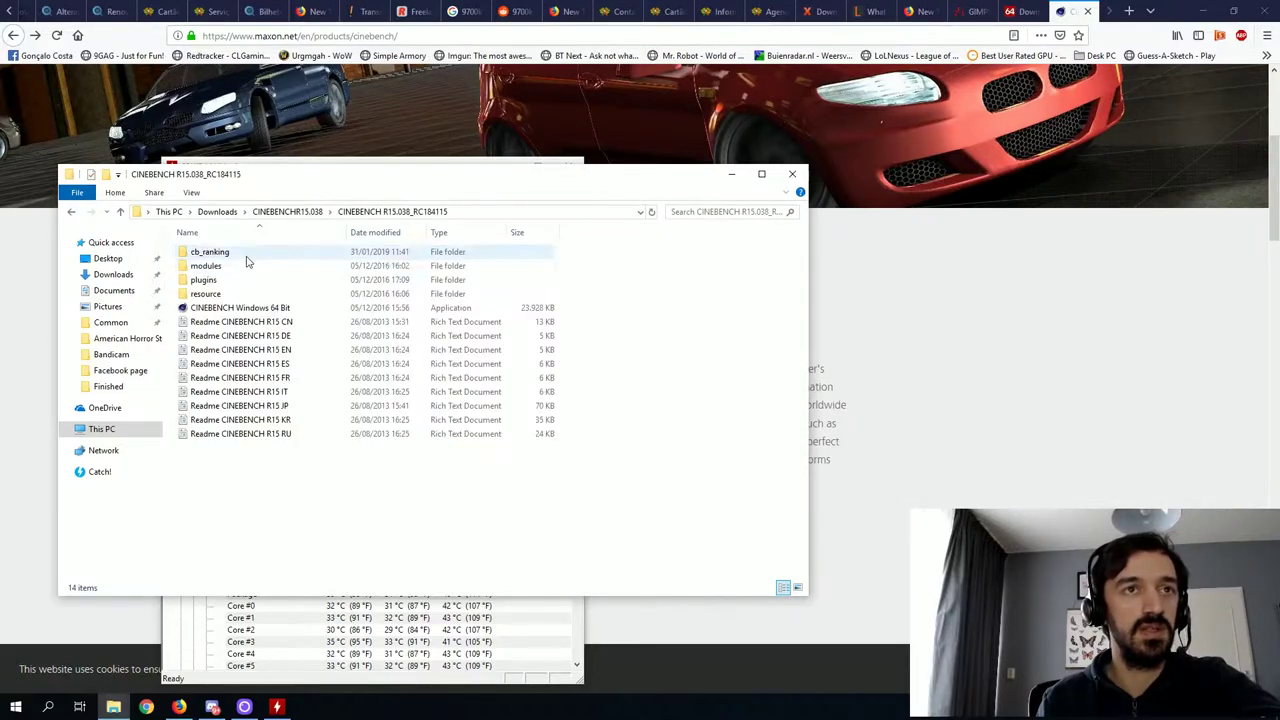
double_click(205, 309)
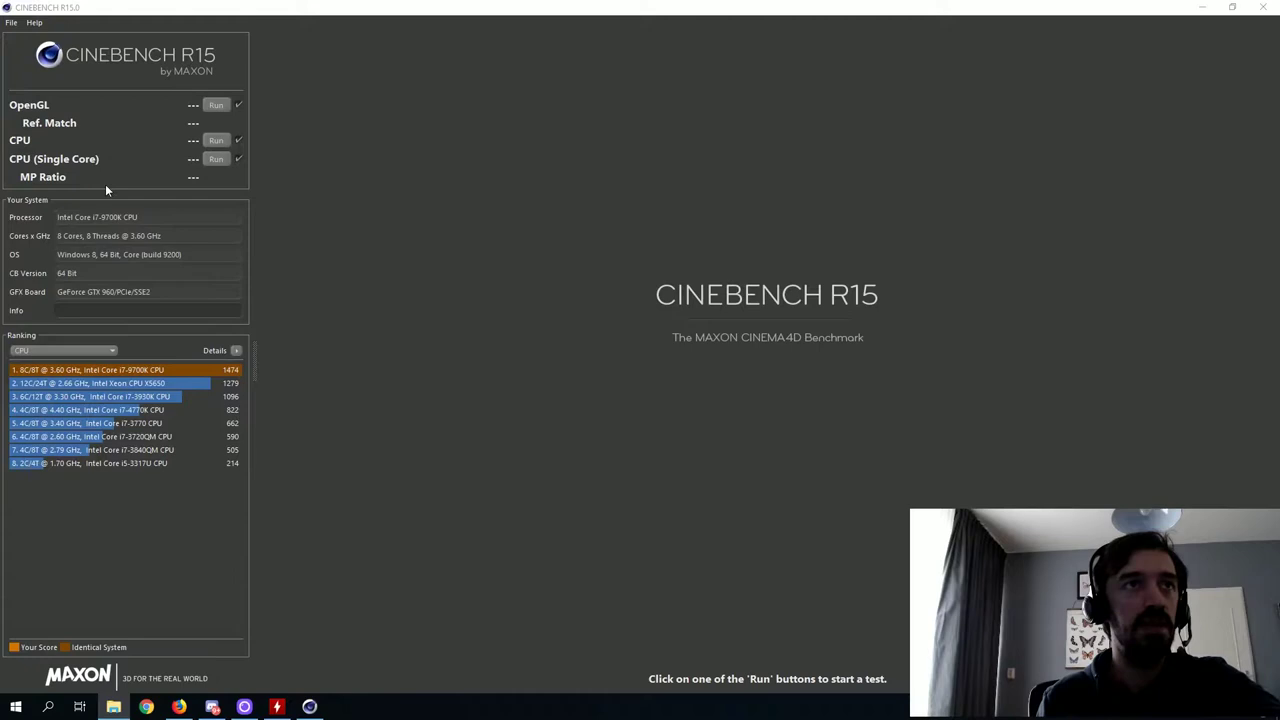
left_click(11, 22)
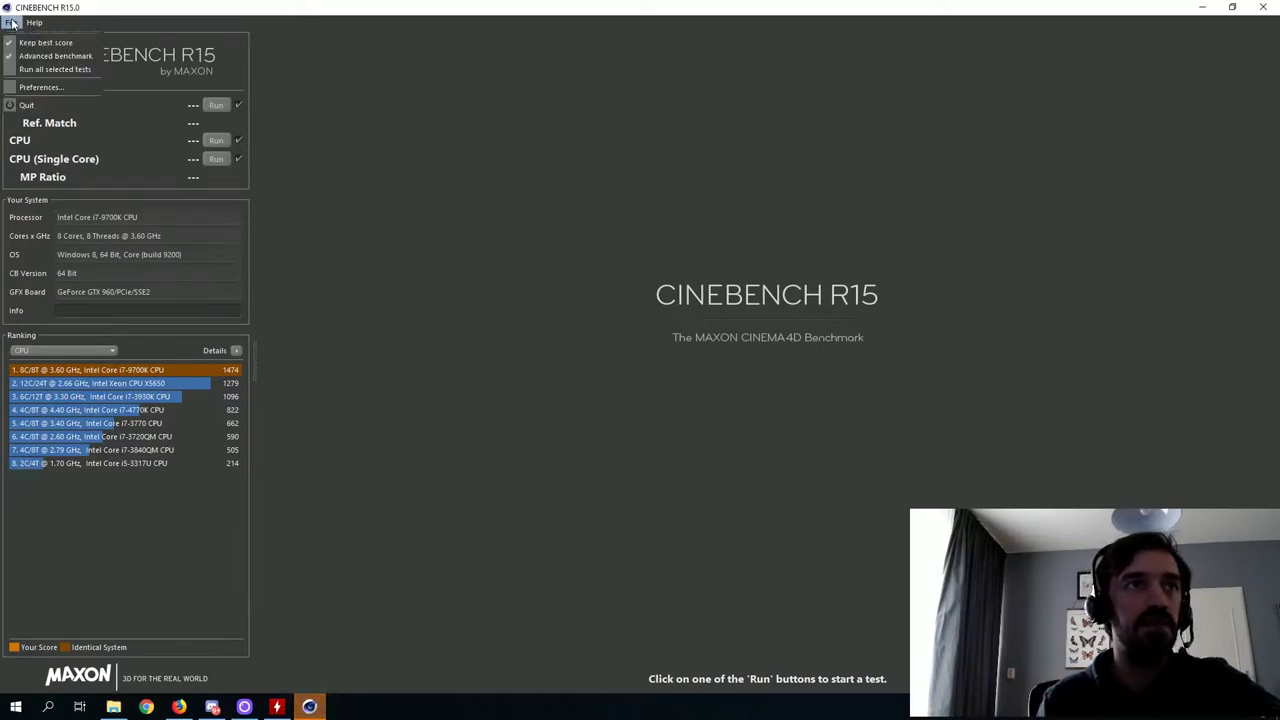
left_click(34, 22)
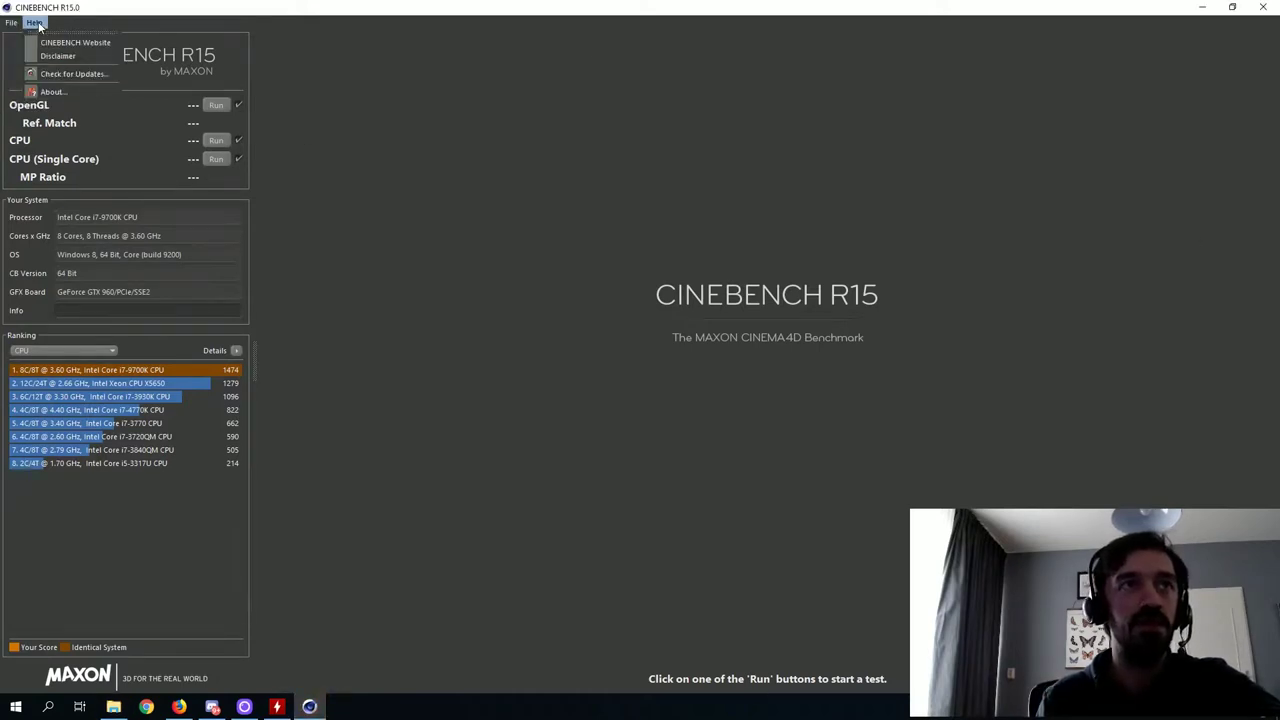
left_click(635, 147)
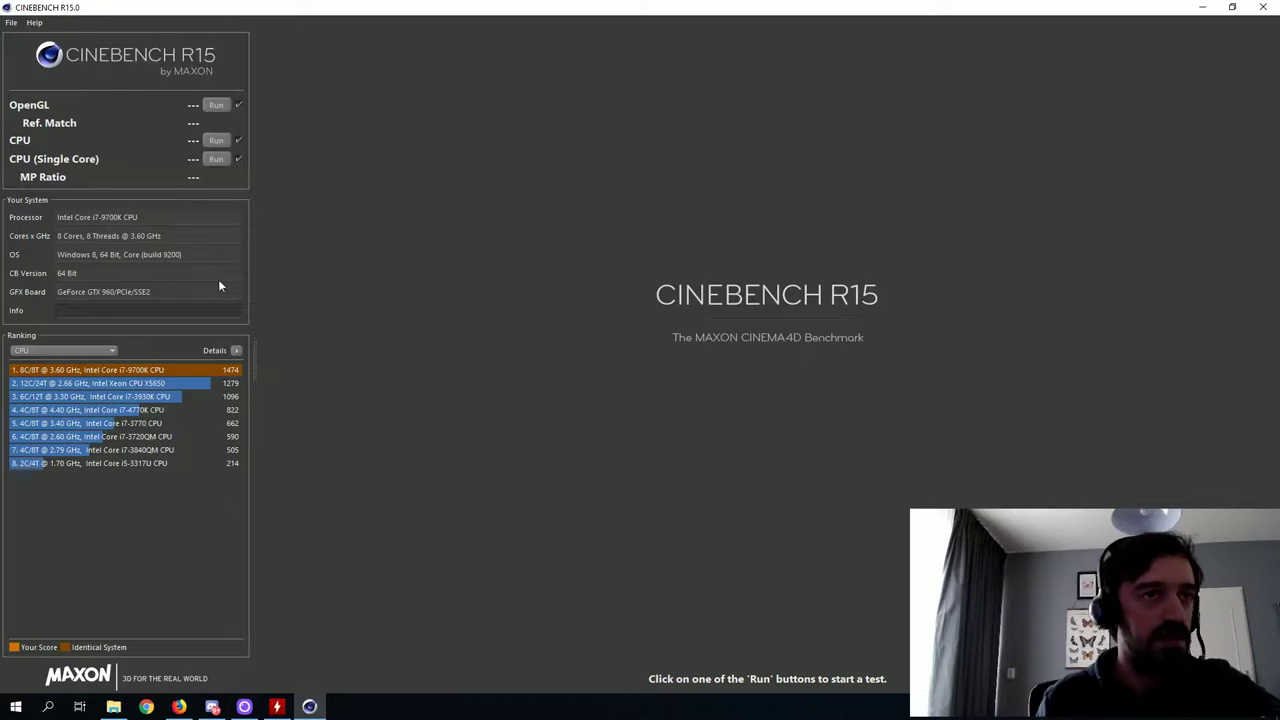
- Leave only the CPU test selected in Cinebench R15, place HWMonitor beside the results list, and start the CPU render test
left_click(239, 157)
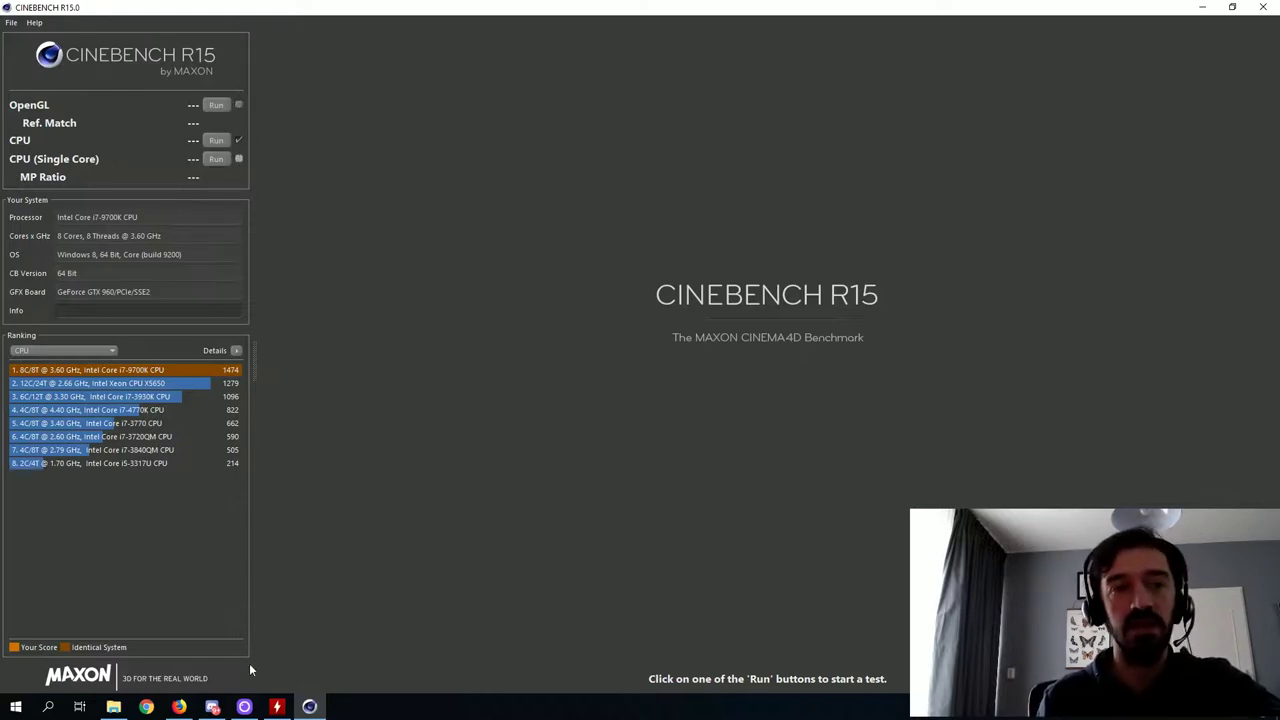
left_click(278, 707)
left_click_drag(306, 182, 864, 64)
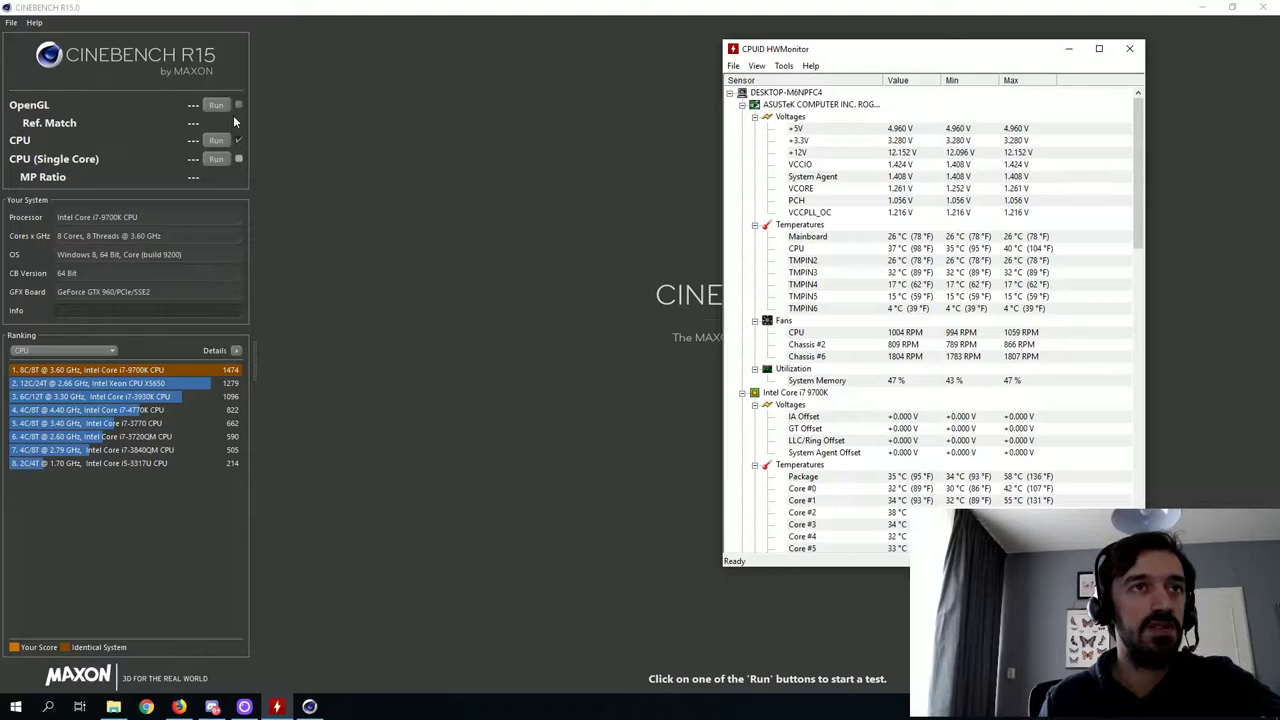
left_click(217, 142)
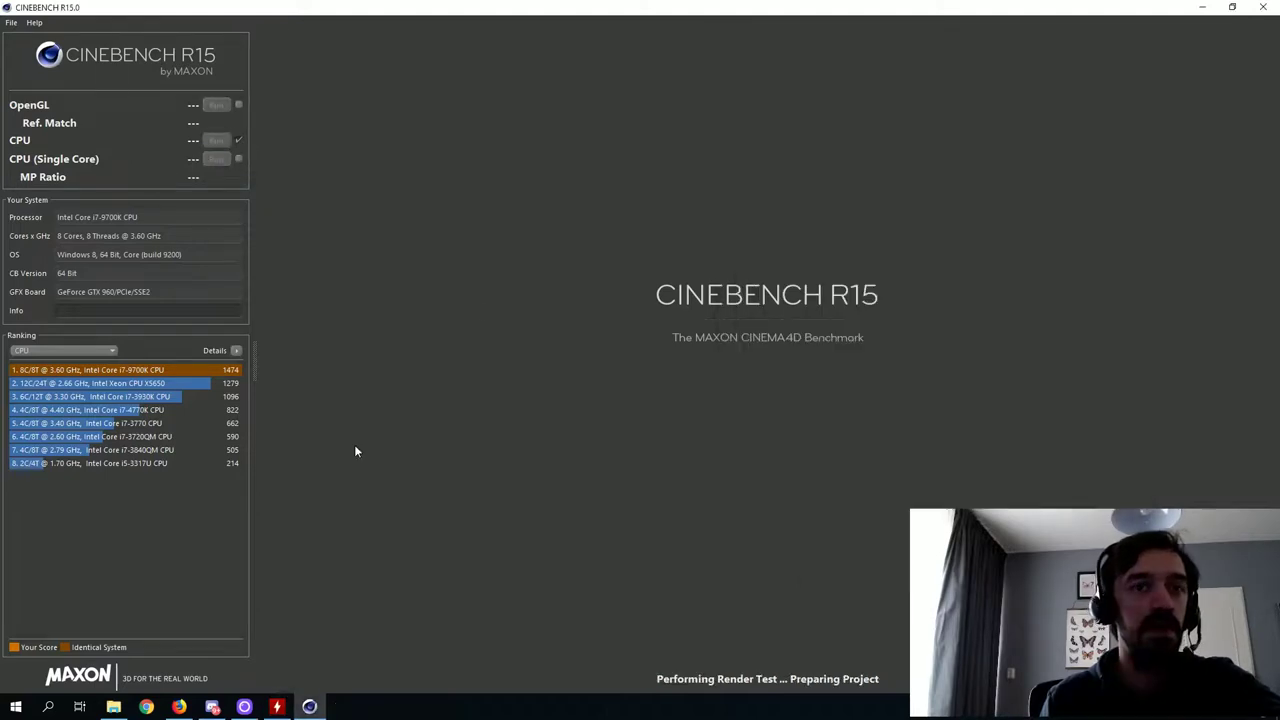
- Bring HWMonitor forward beside the render and examine voltages, core temperatures, fan speeds and CPU utilization during the Cinebench run
key("alt+Tab")
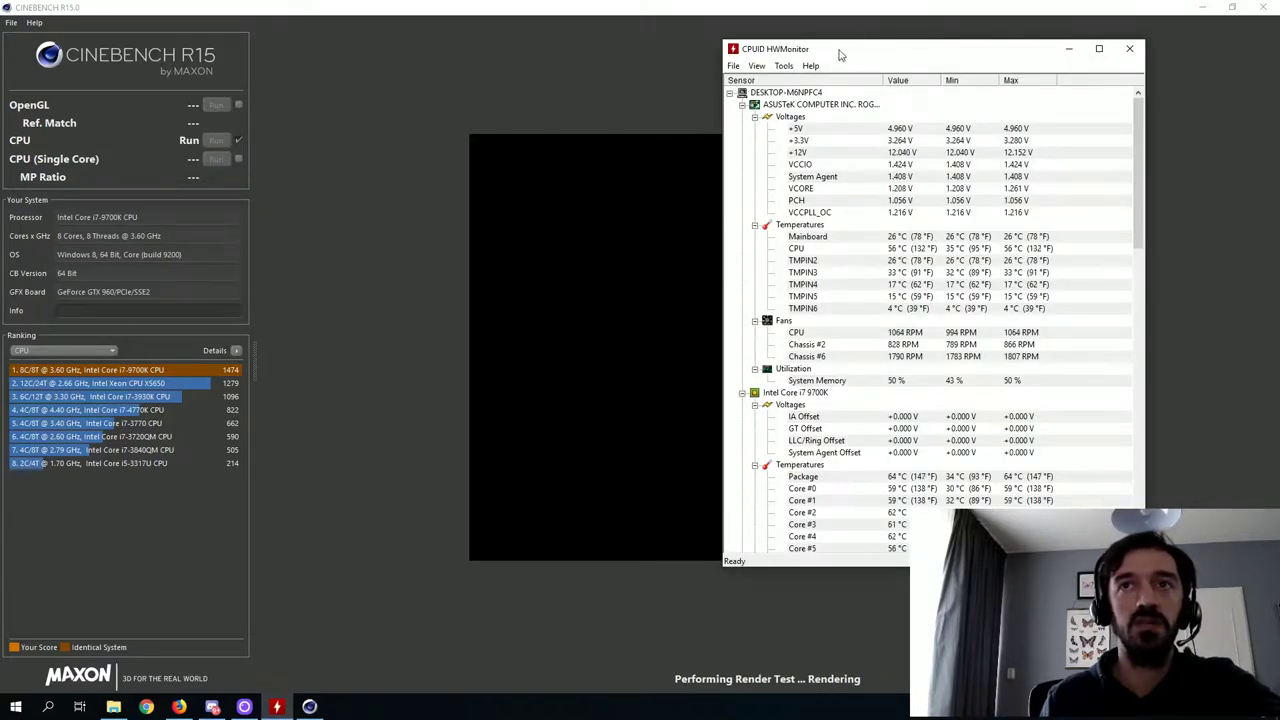
left_click_drag(837, 51, 1002, 50)
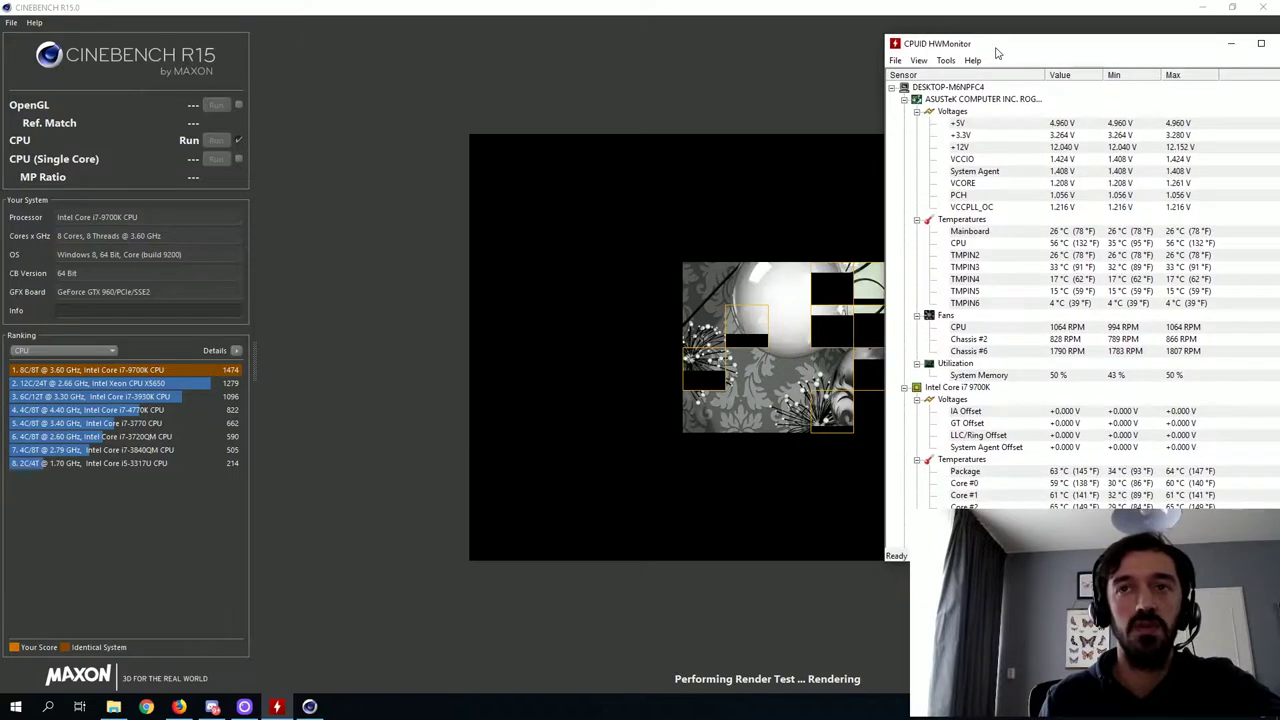
scroll(1116, 310, "down", 2)
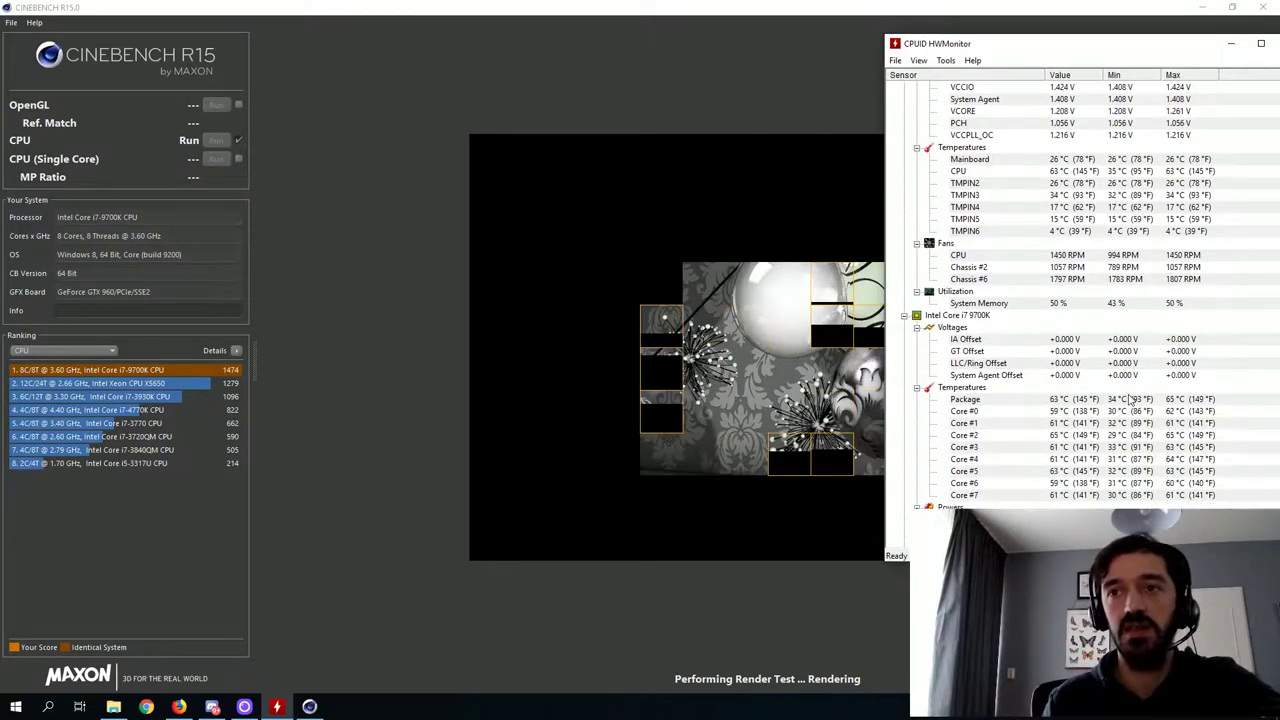
scroll(1076, 458, "down", 3)
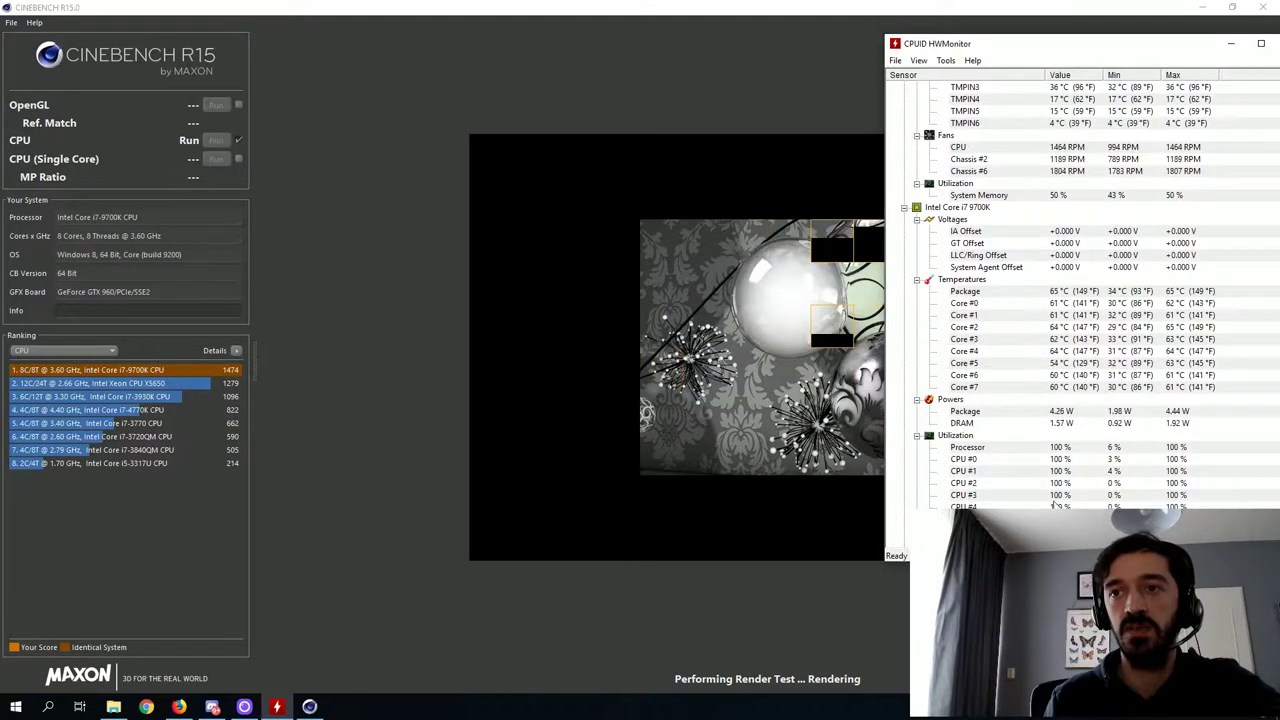
scroll(1050, 440, "up", 2)
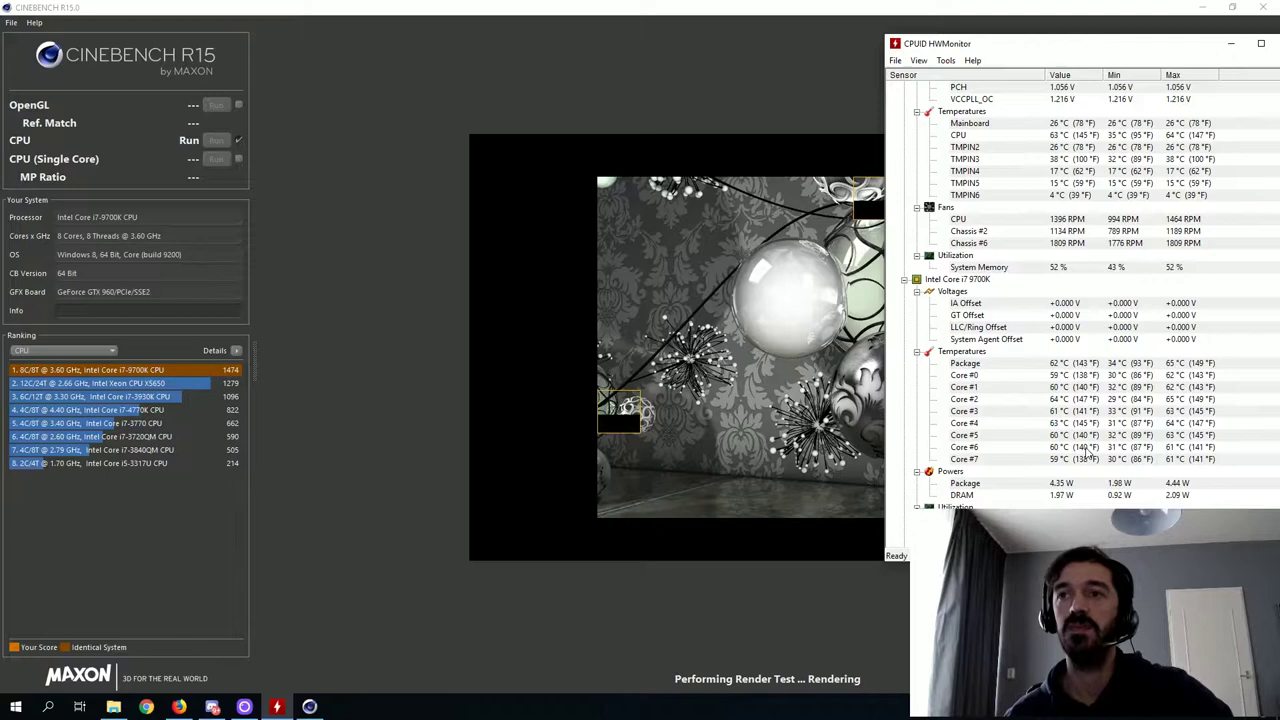
scroll(1087, 447, "up", 5)
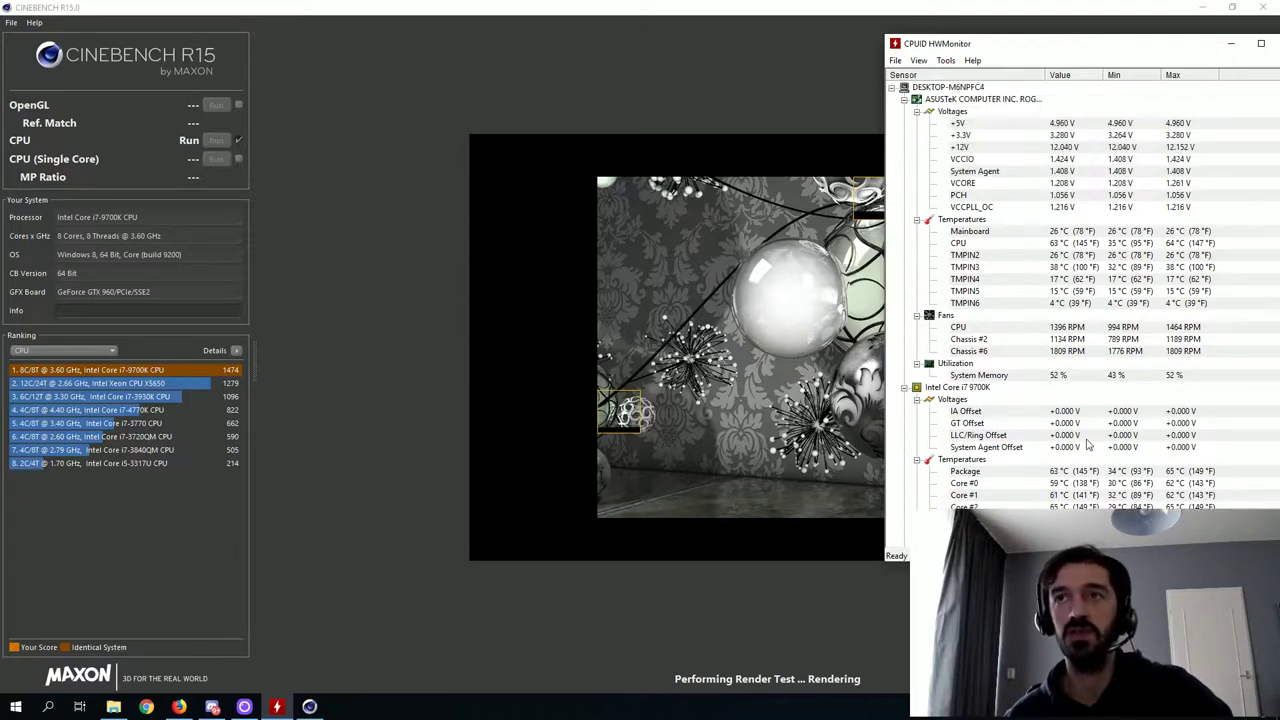
scroll(1105, 485, "down", 6)
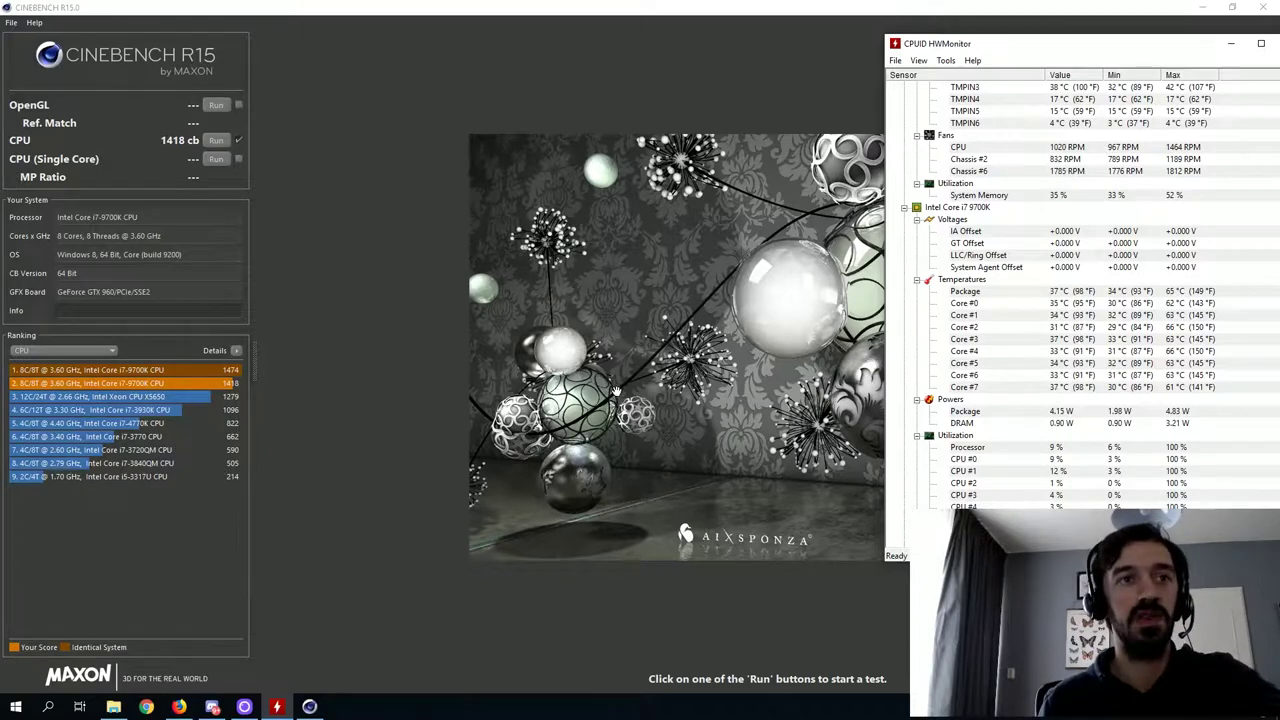
- Check the new CPU score's entry in the Cinebench ranking and compare it with HWMonitor's maximum package temperature
left_click(663, 613)
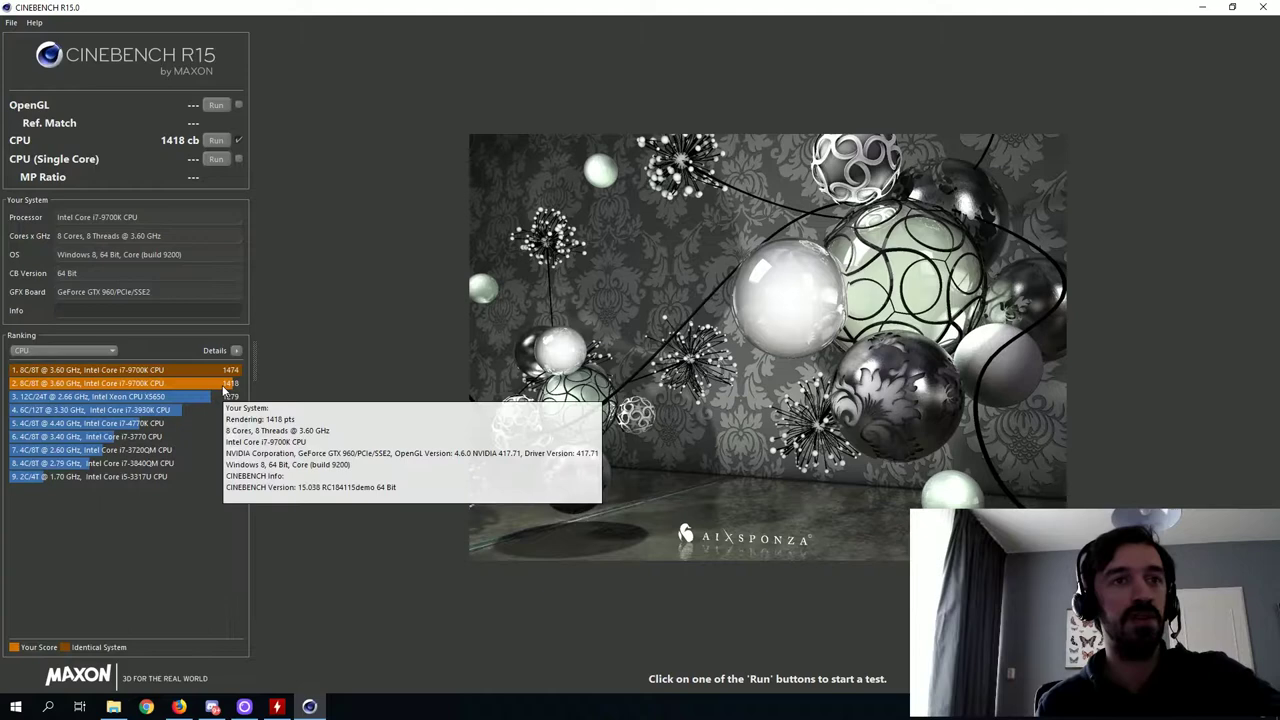
mouse_move(212, 378)
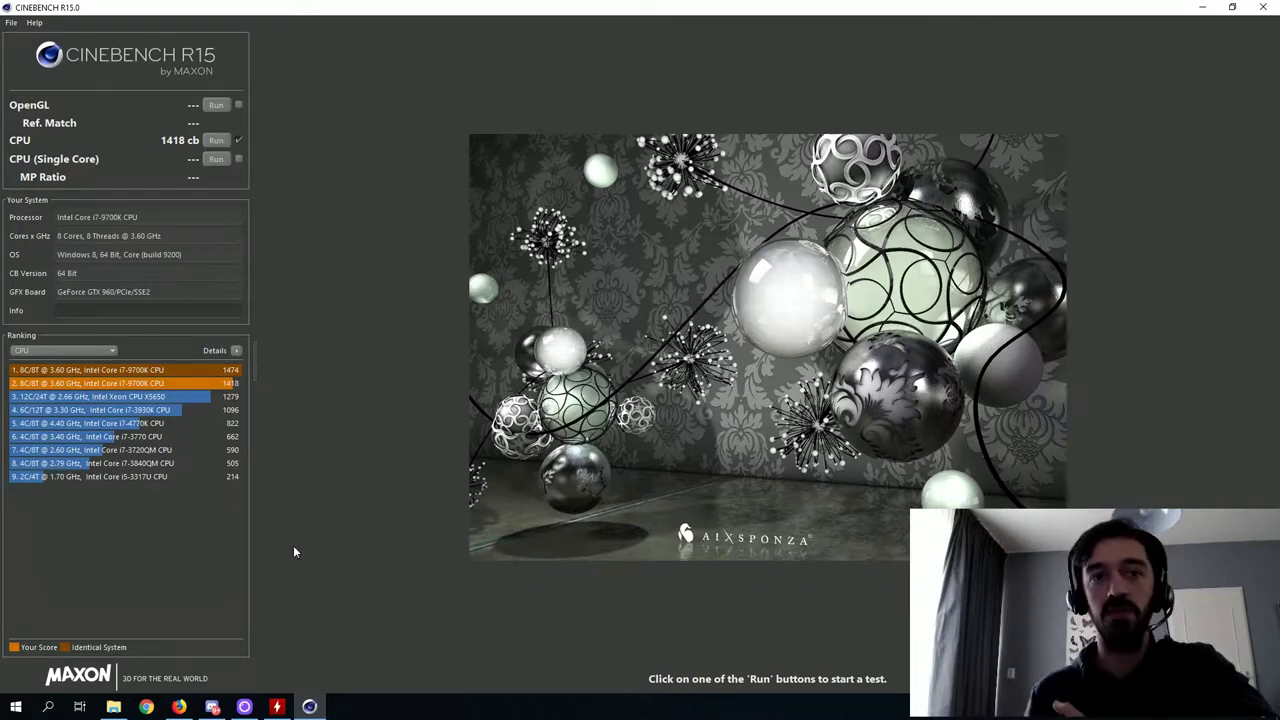
left_click(277, 707)
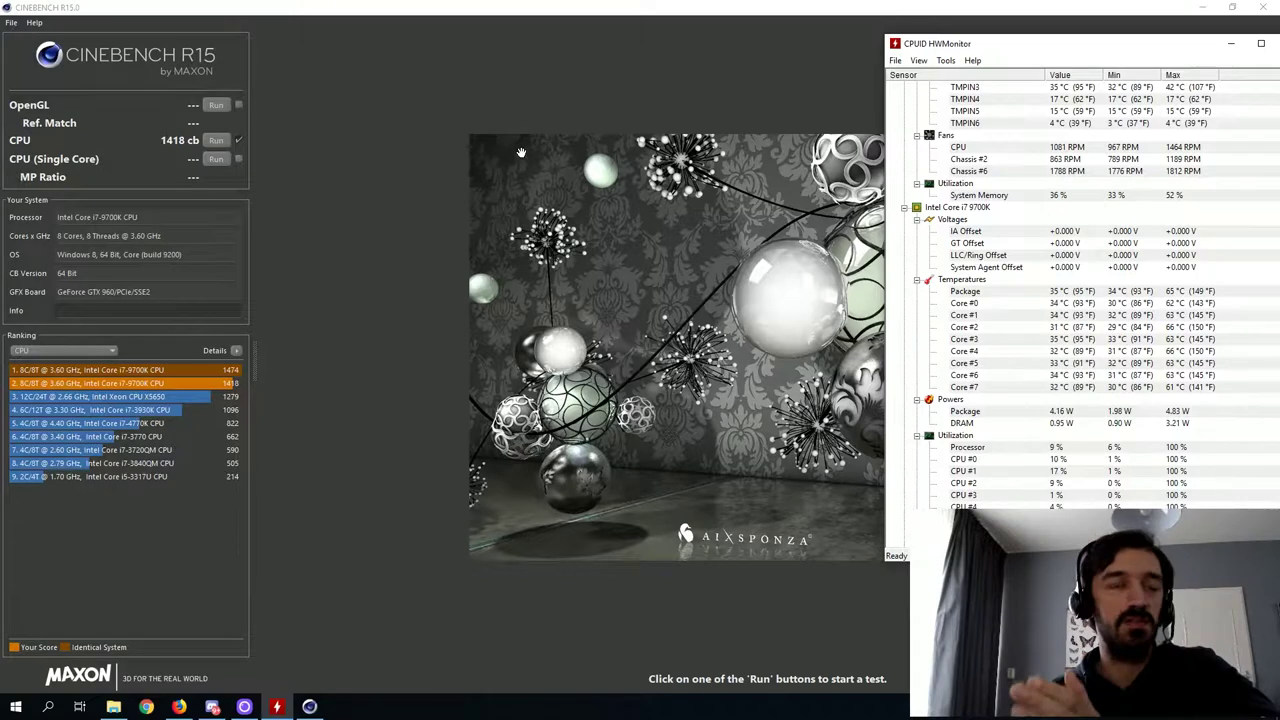
left_click(1183, 294)
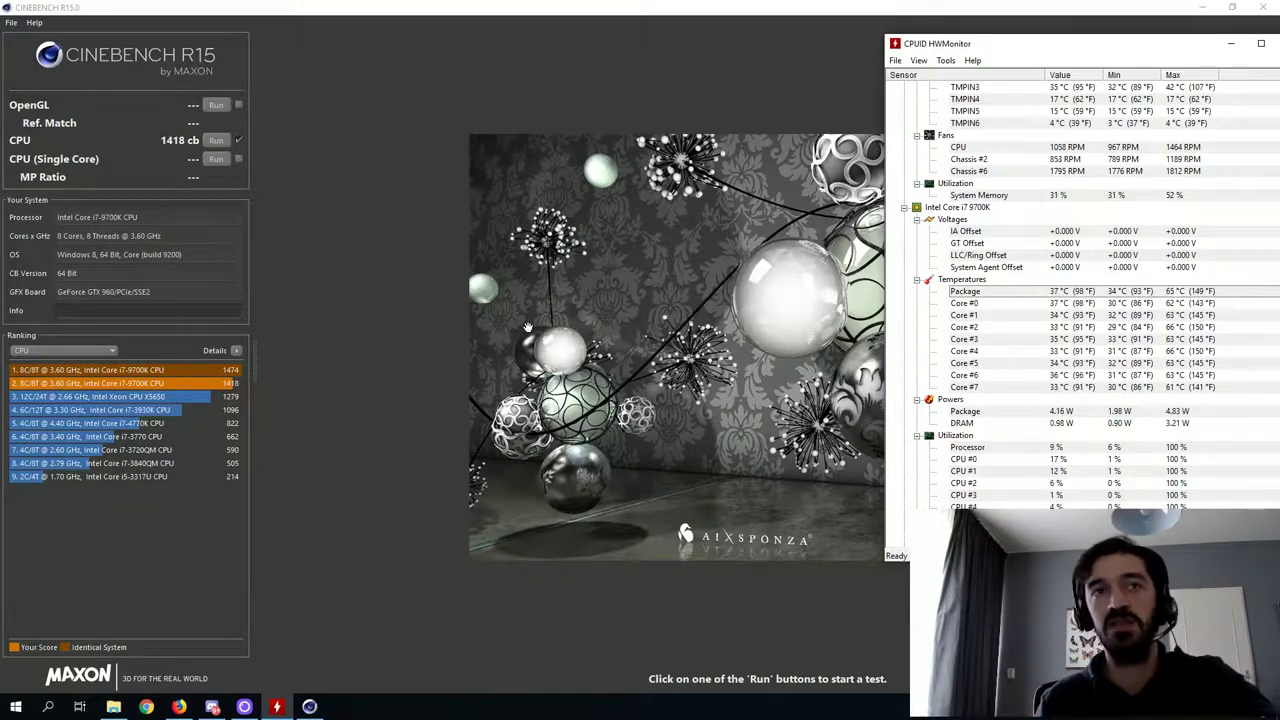
left_click(366, 300)
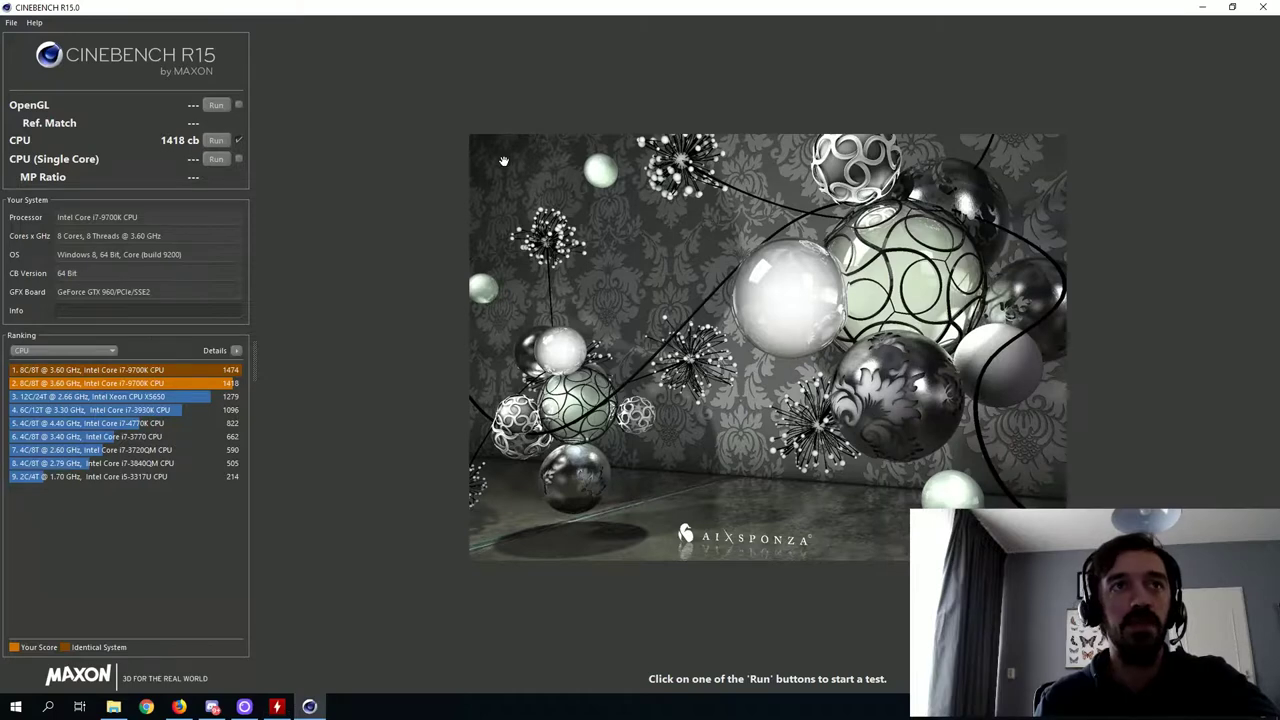
- Close Cinebench without saving the benchmark score and open the Prime95 folder inside Downloads
left_click(1266, 8)
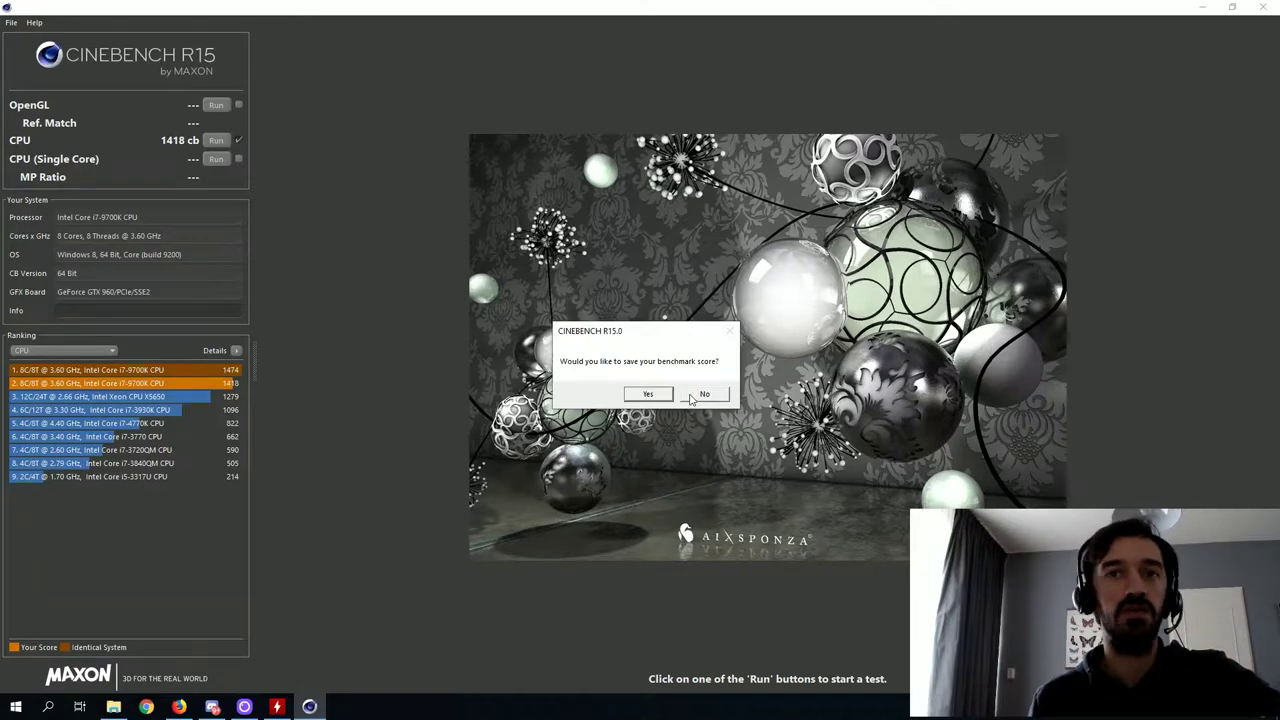
left_click(694, 396)
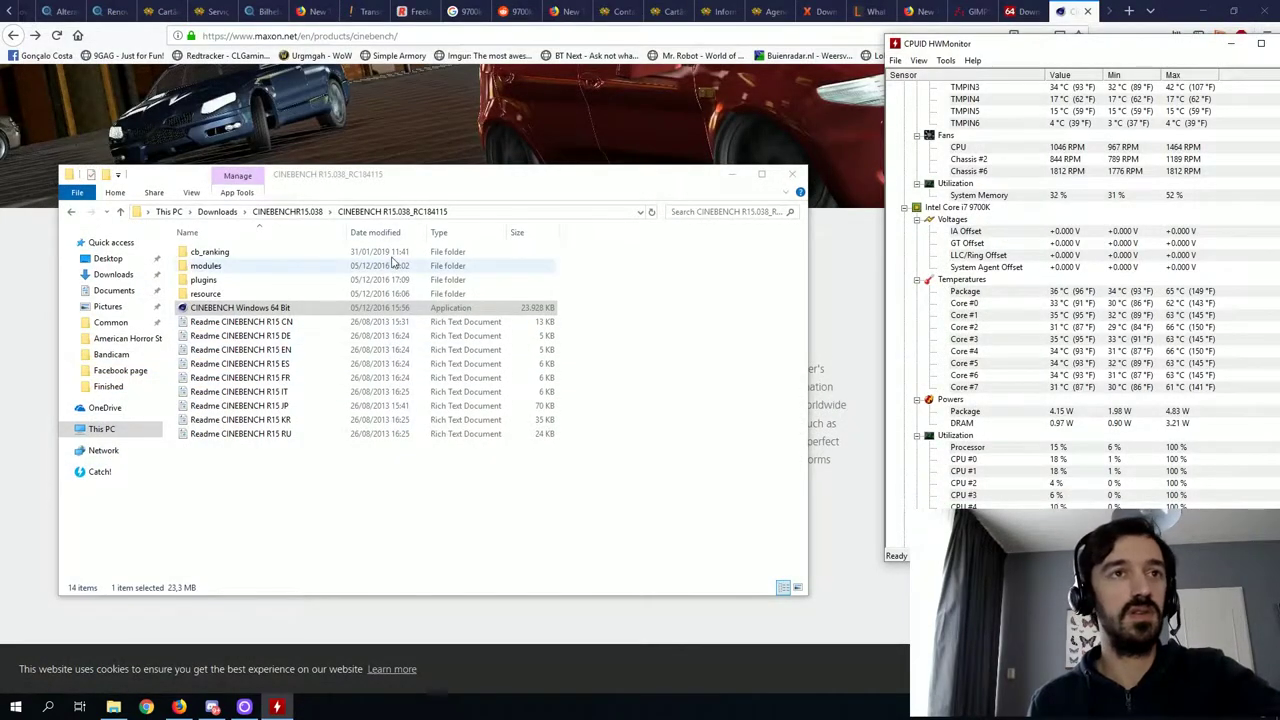
left_click(217, 211)
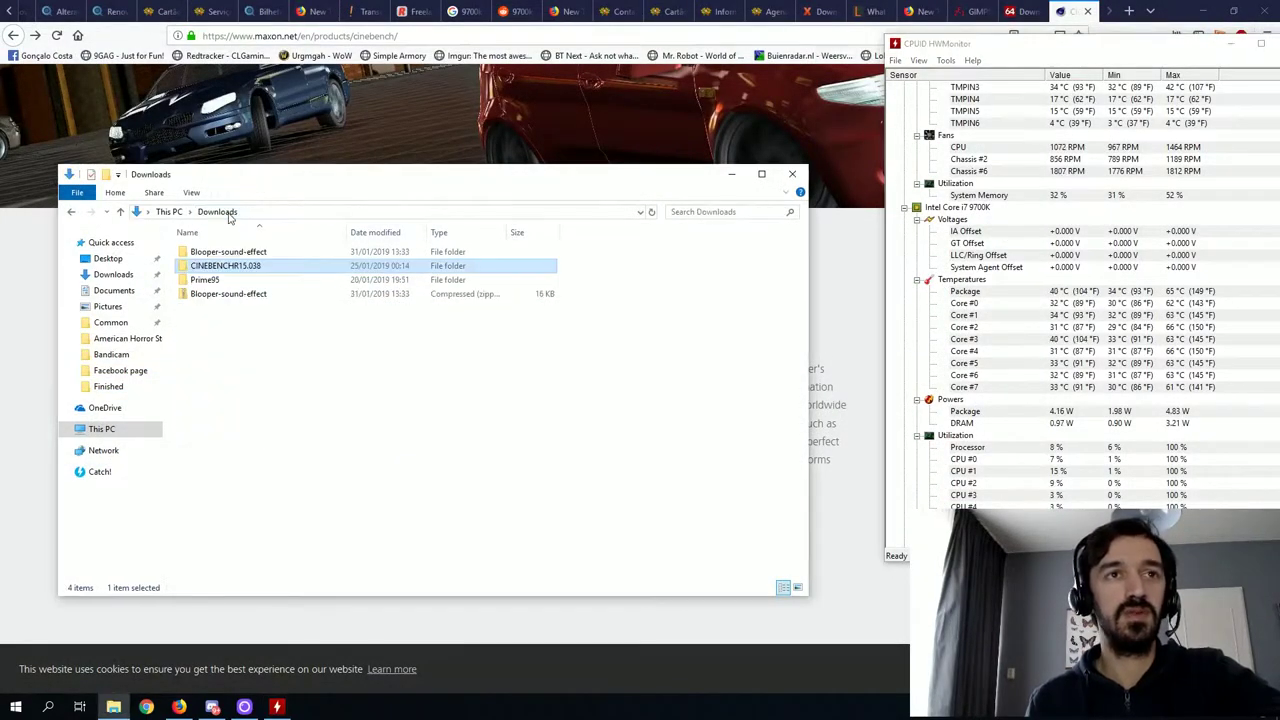
double_click(221, 280)
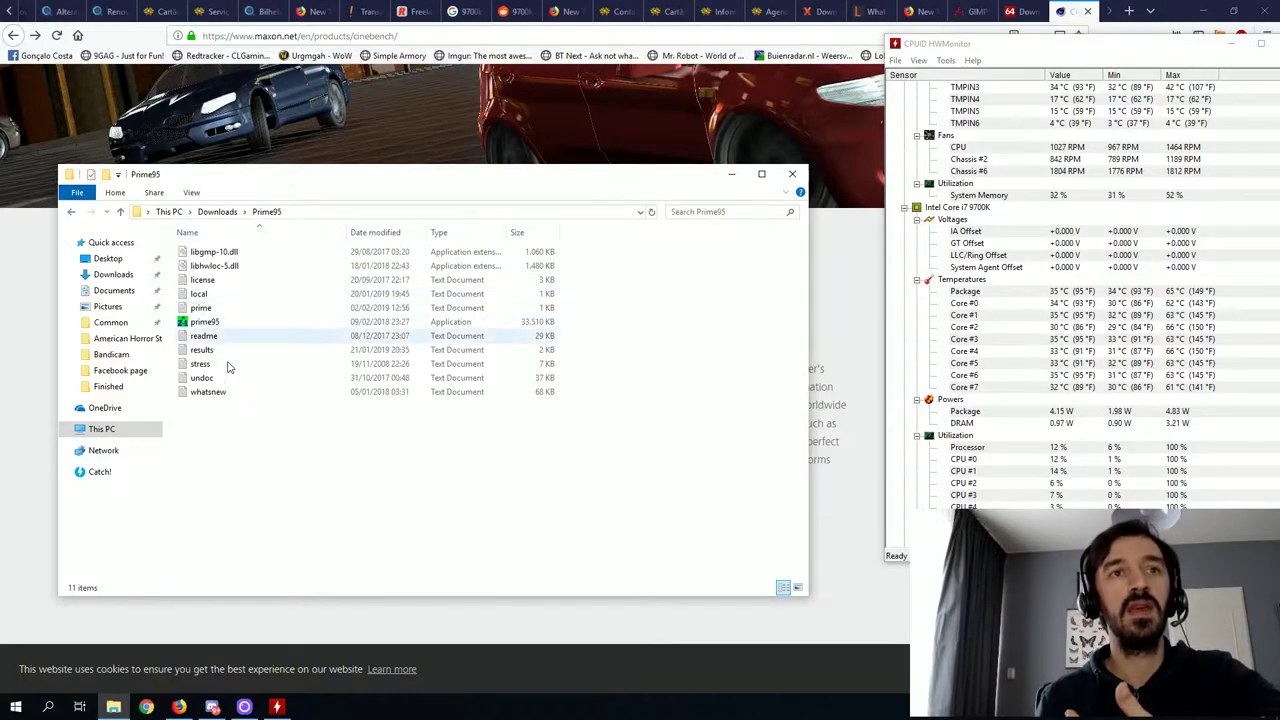
- Launch AIDA64 Extreme and open its System Stability Test with only Stress CPU and Stress FPU selected
left_click(12, 702)
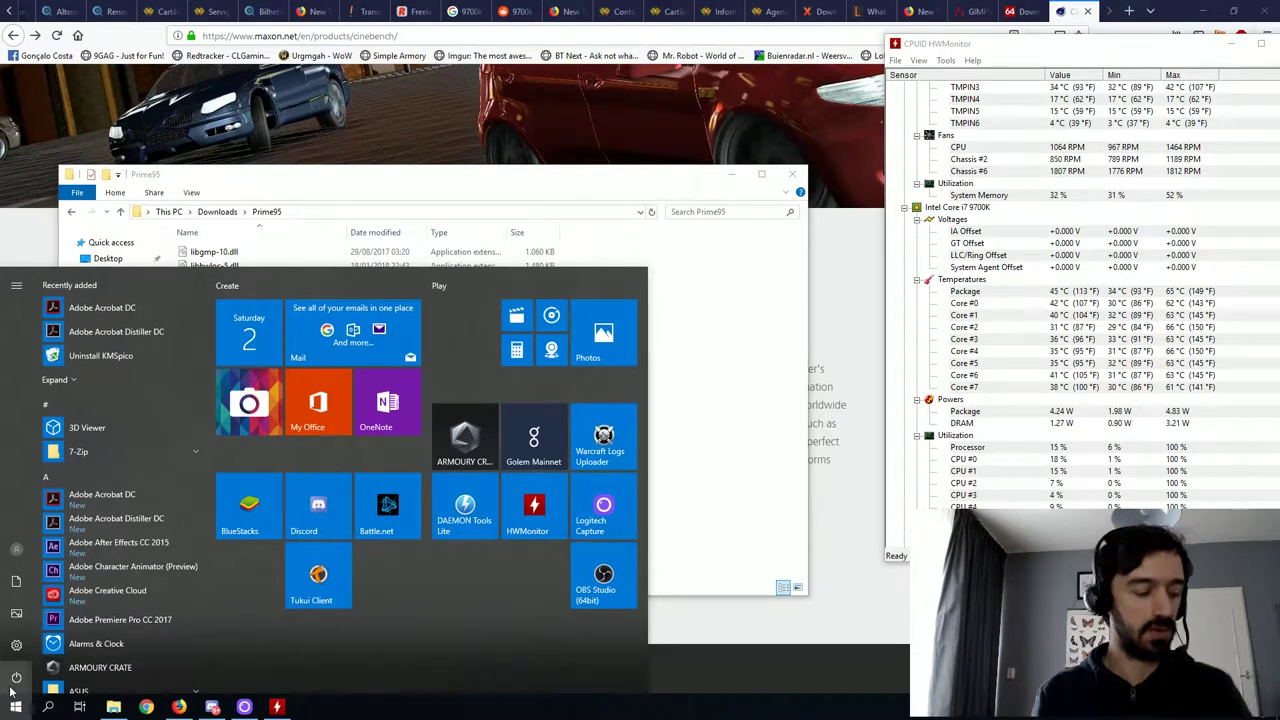
type("aida")
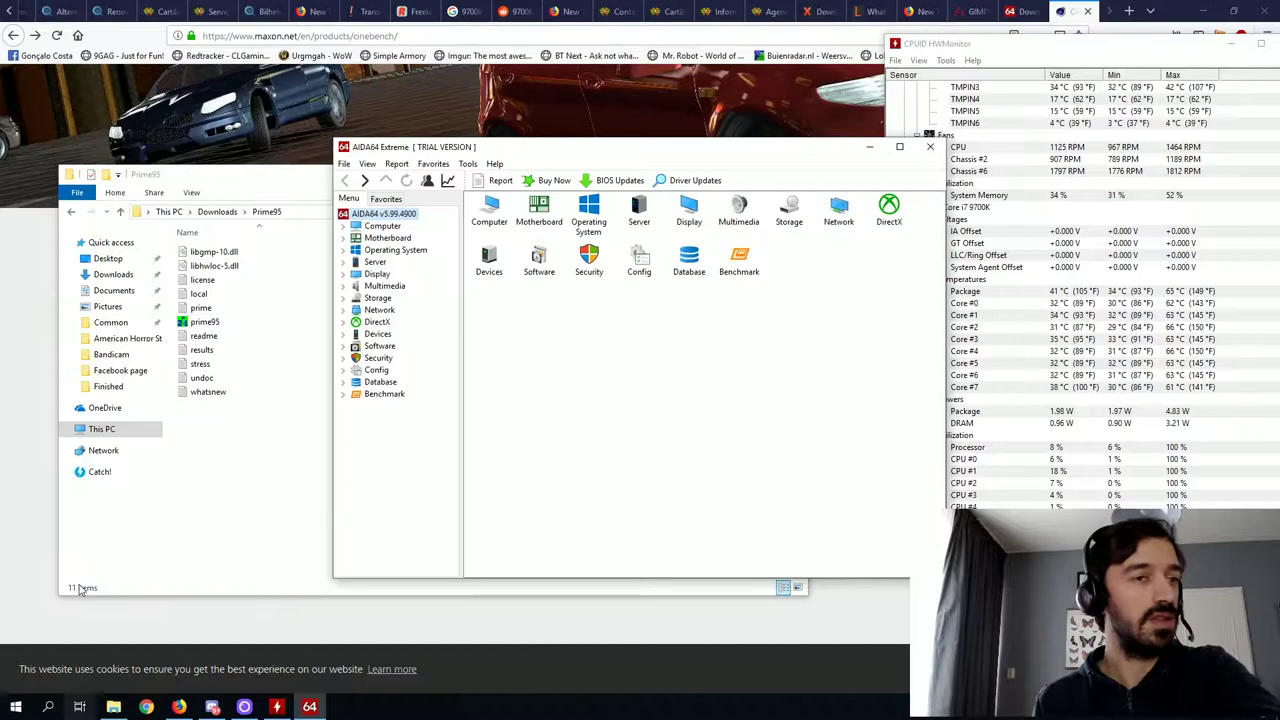
left_click(448, 181)
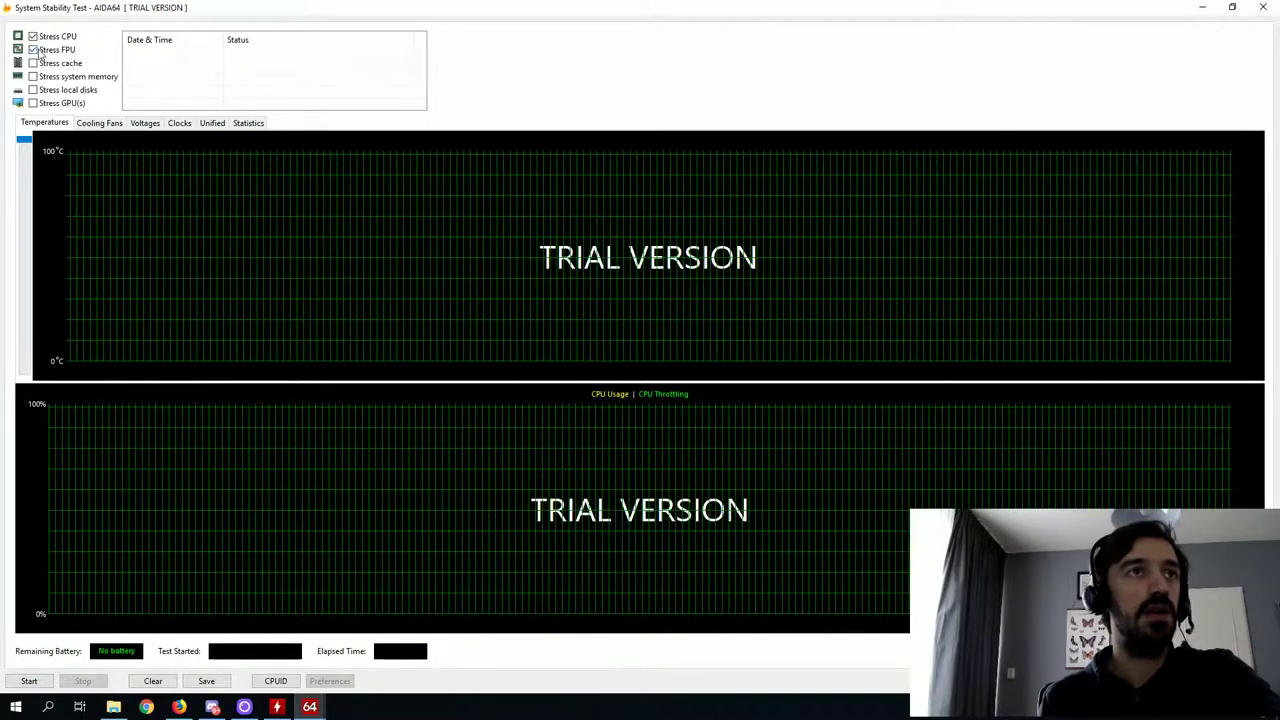
- Review the stability test's temperature and general preferences, accept them as they are, and start the test
left_click(331, 681)
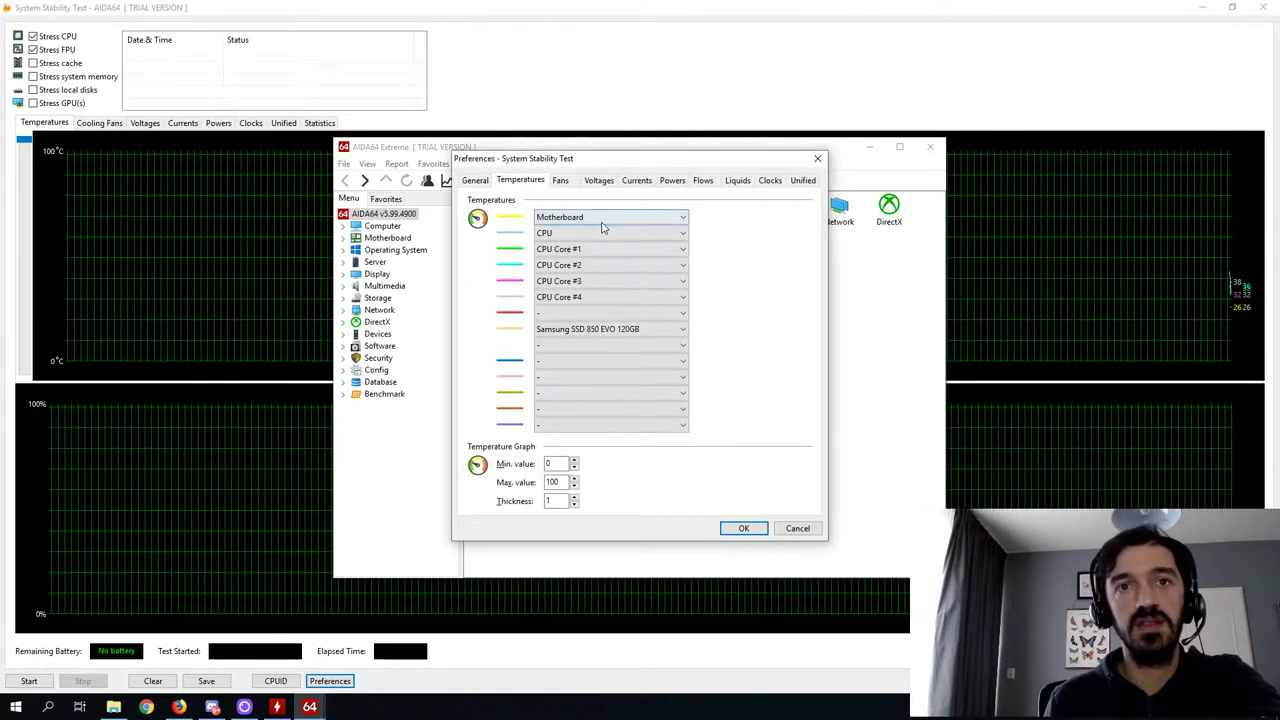
left_click(475, 180)
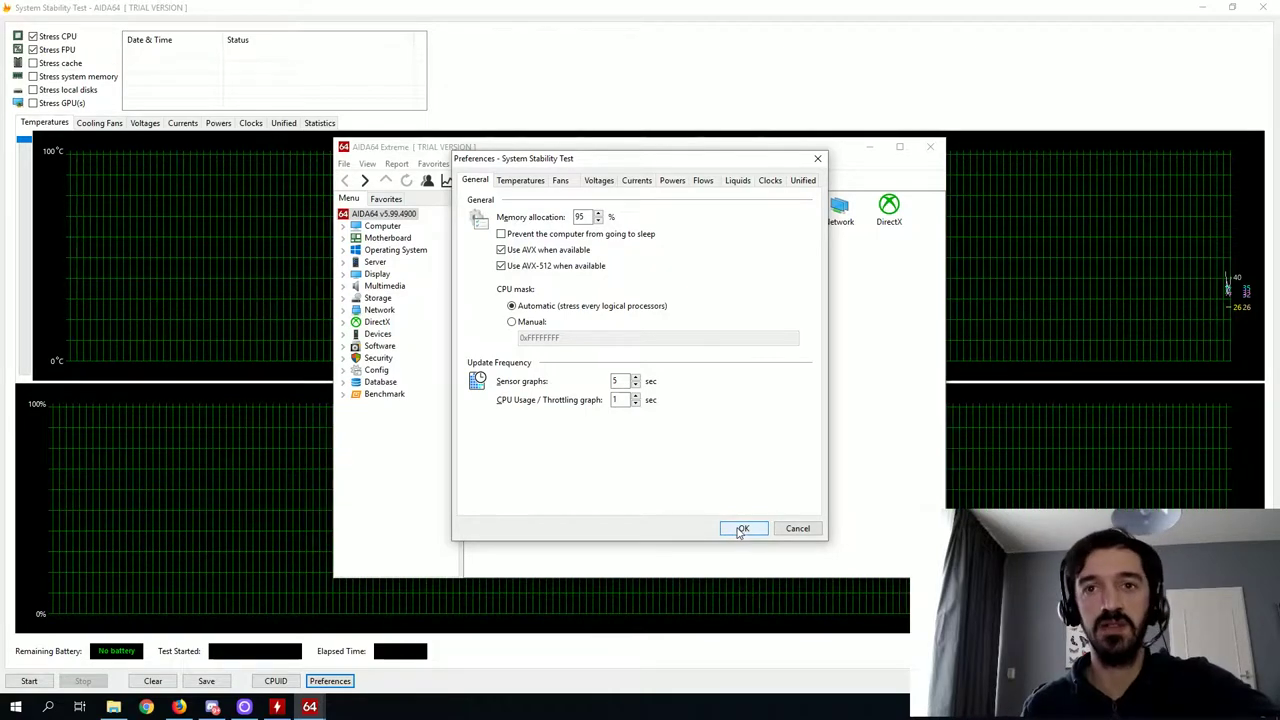
left_click(742, 529)
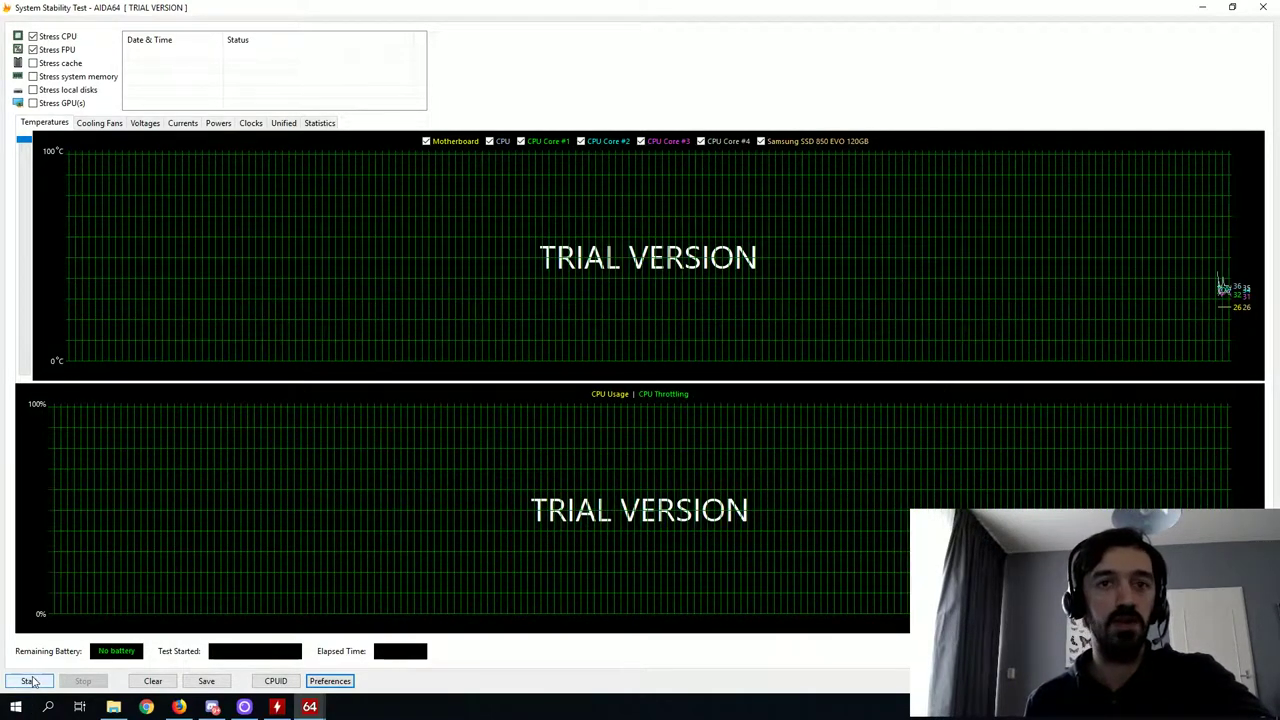
left_click(29, 681)
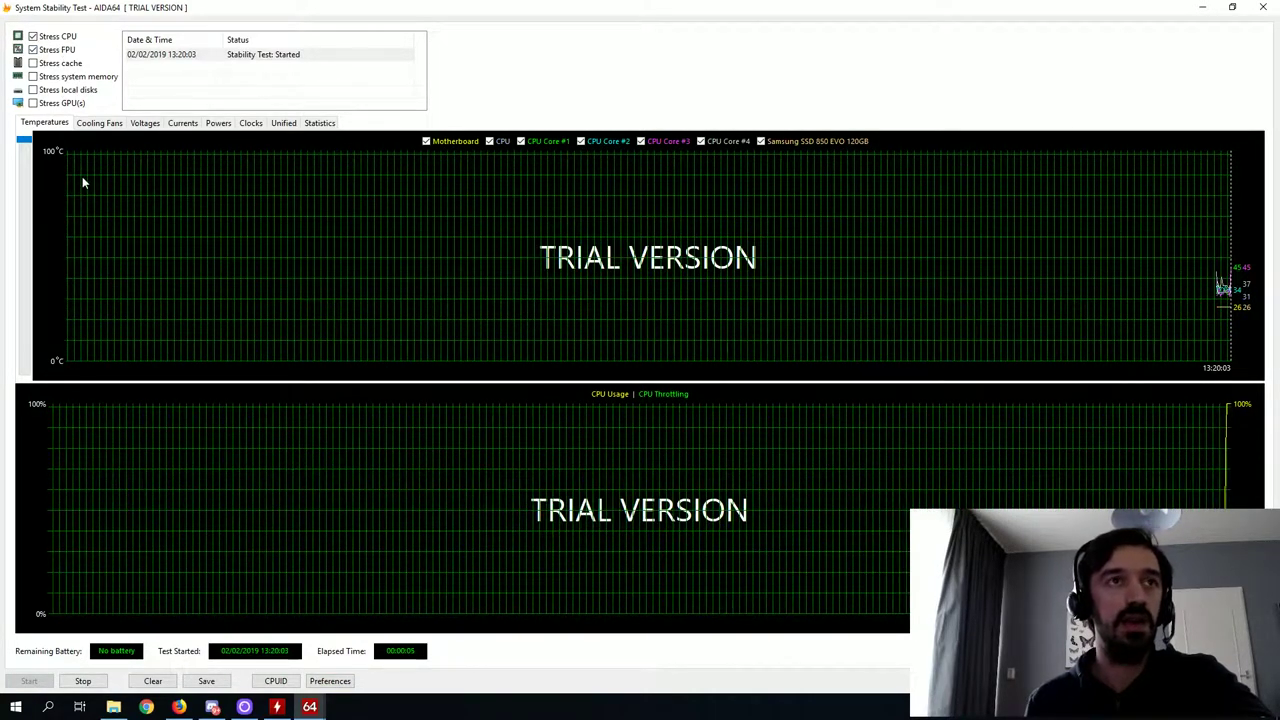
- Switch to HWMonitor and examine core temperatures, utilization, clocks and VCORE while the AIDA64 stability test runs
left_click(277, 707)
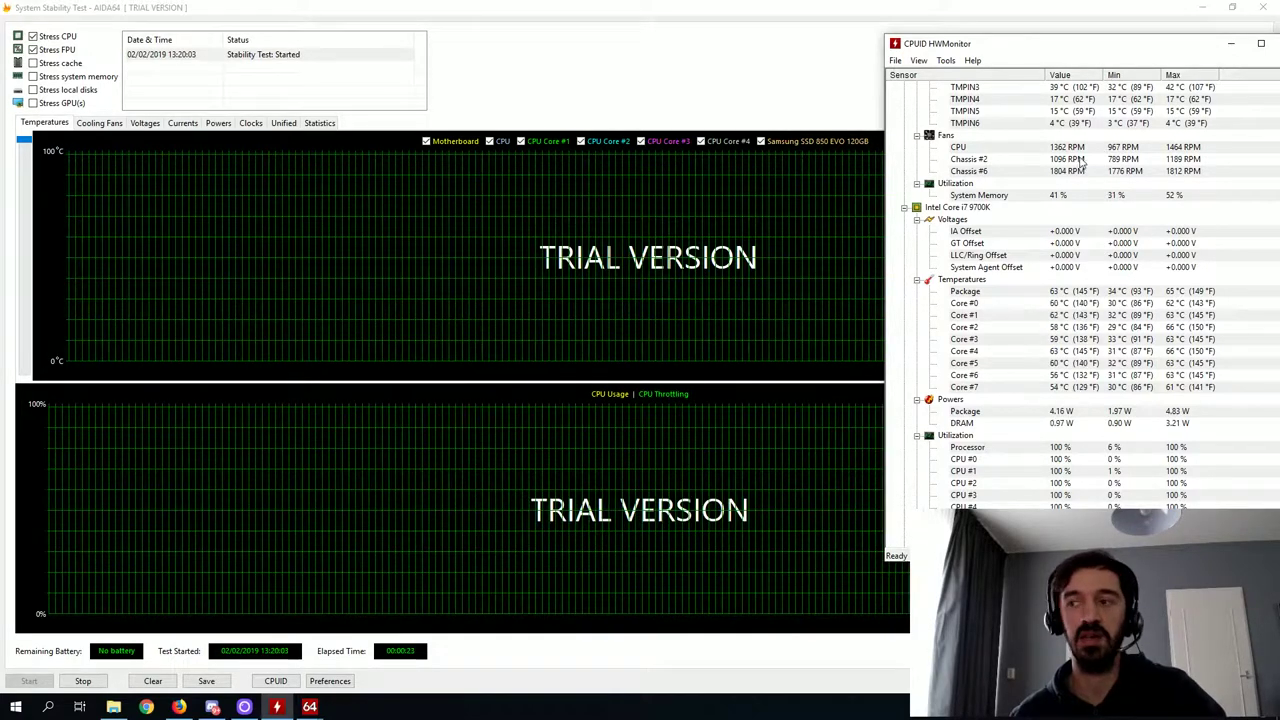
scroll(979, 313, "down", 4)
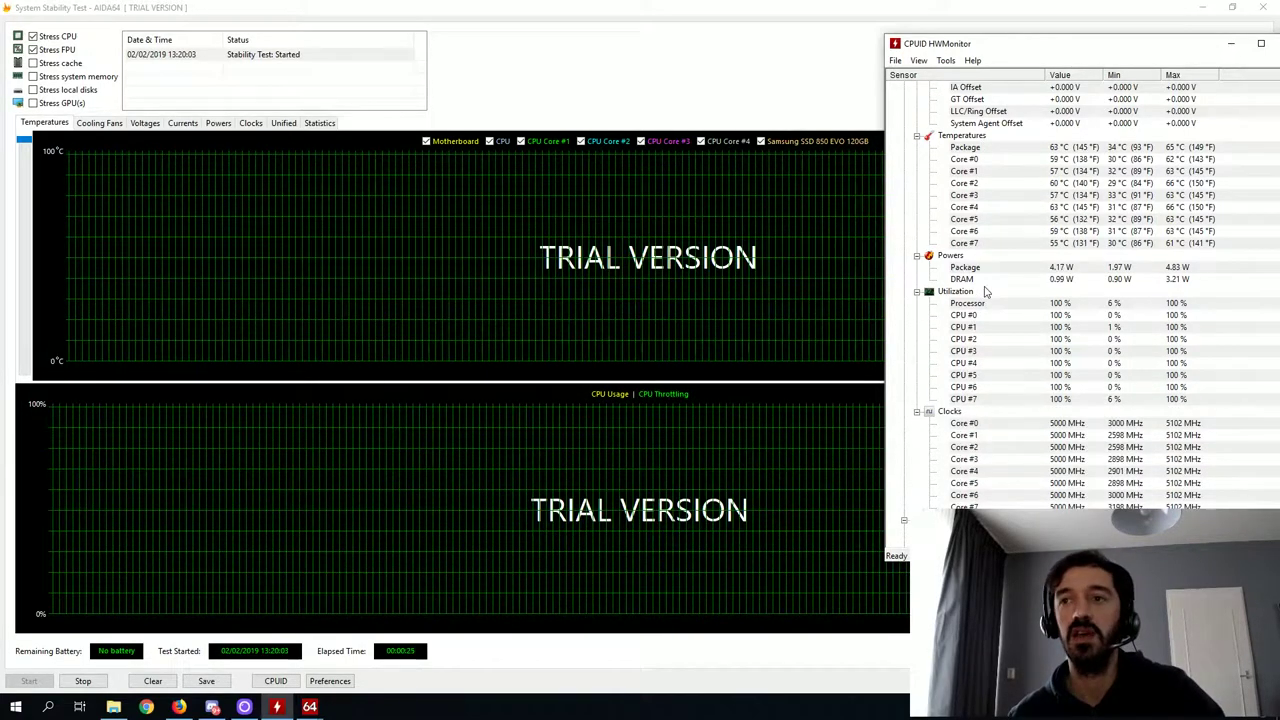
left_click(1058, 425)
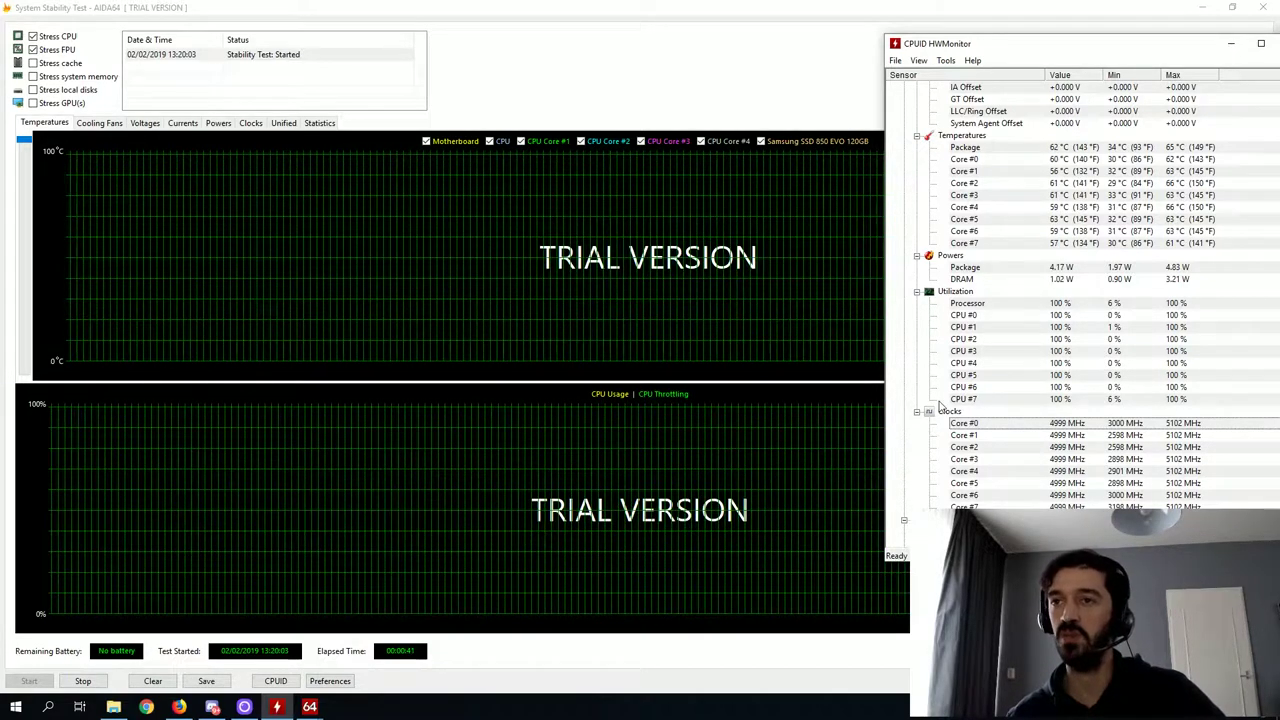
scroll(1075, 432, "up", 8)
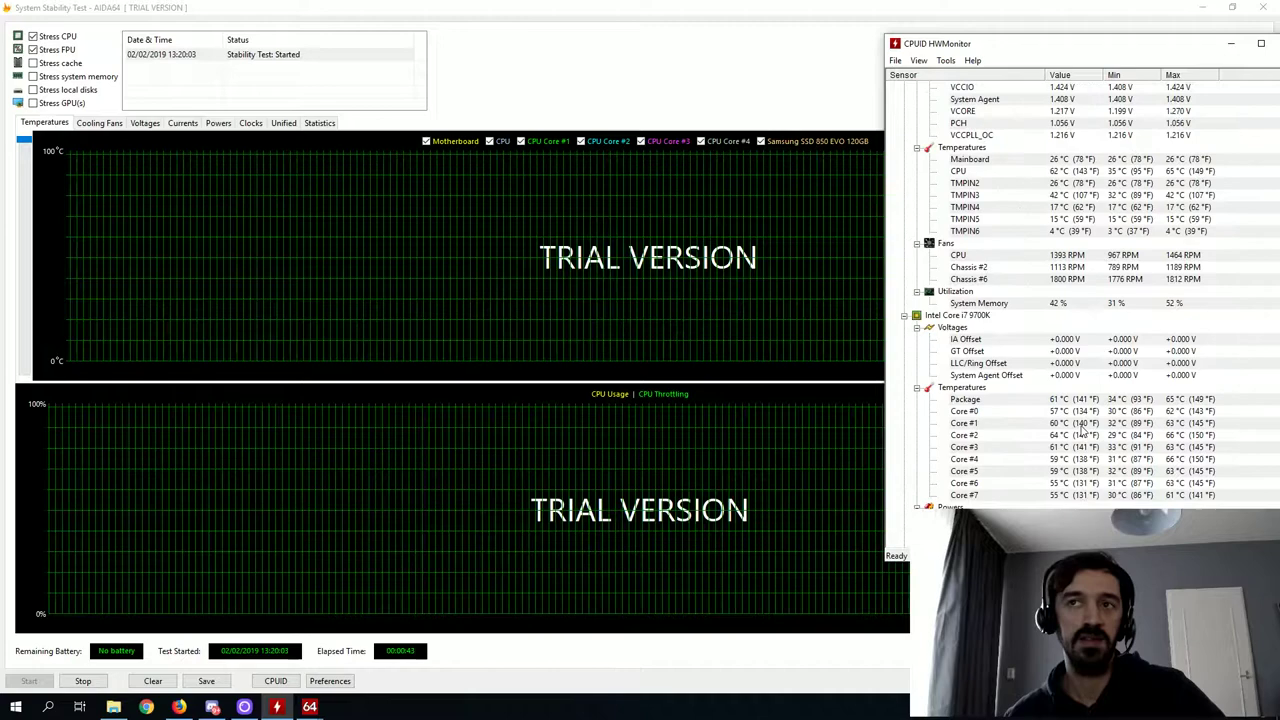
scroll(1072, 428, "up", 2)
scroll(1072, 428, "down", 6)
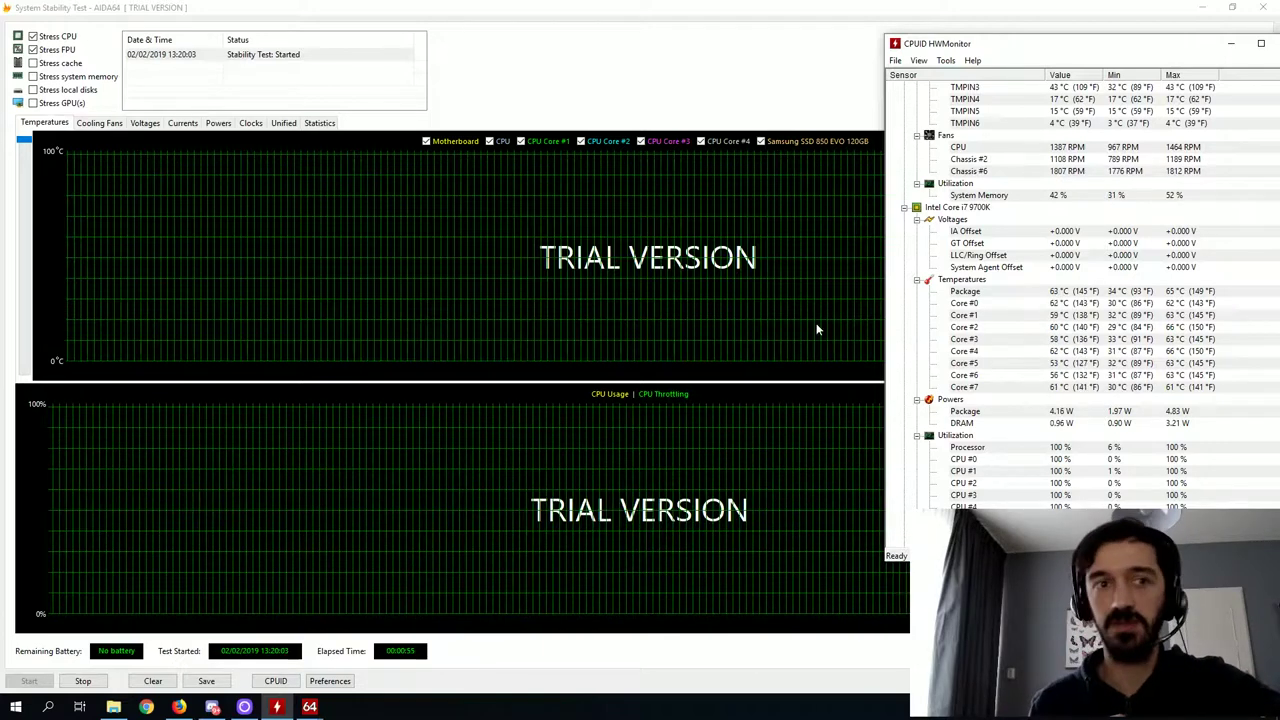
- Stop and close the AIDA64 stability test, and launch the prime95 application from the Prime95 folder
left_click(72, 684)
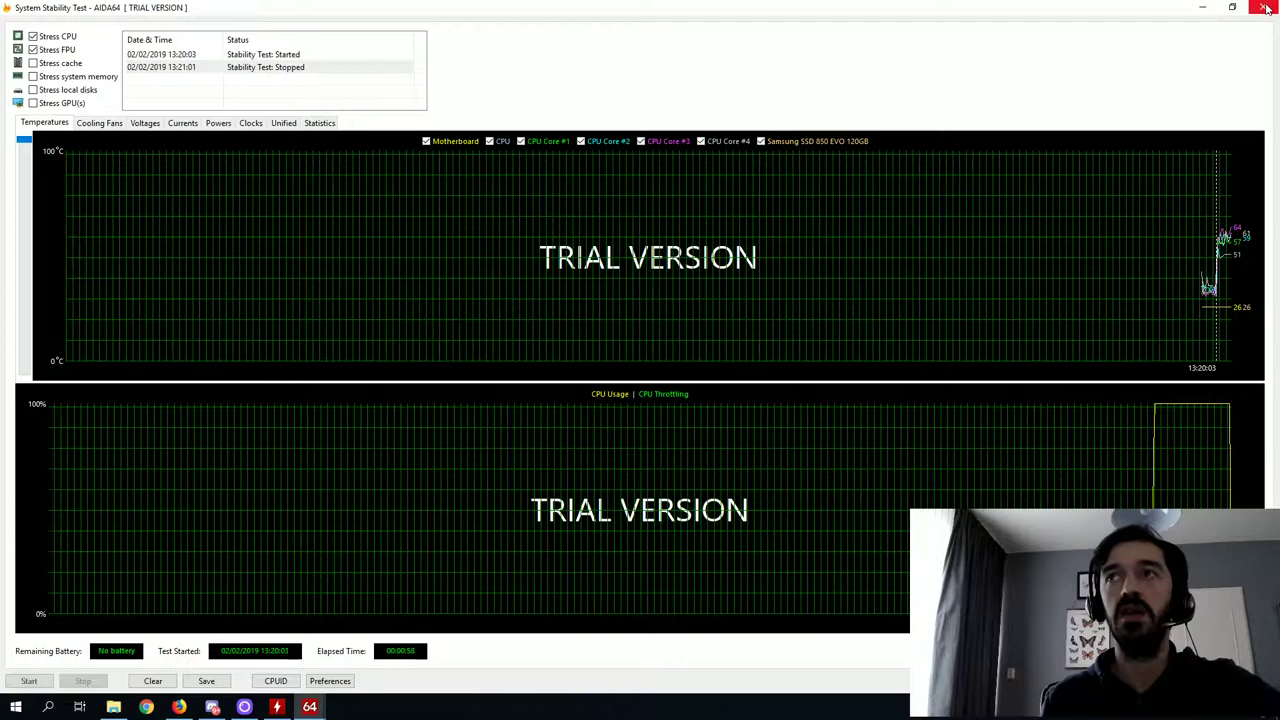
left_click(1265, 8)
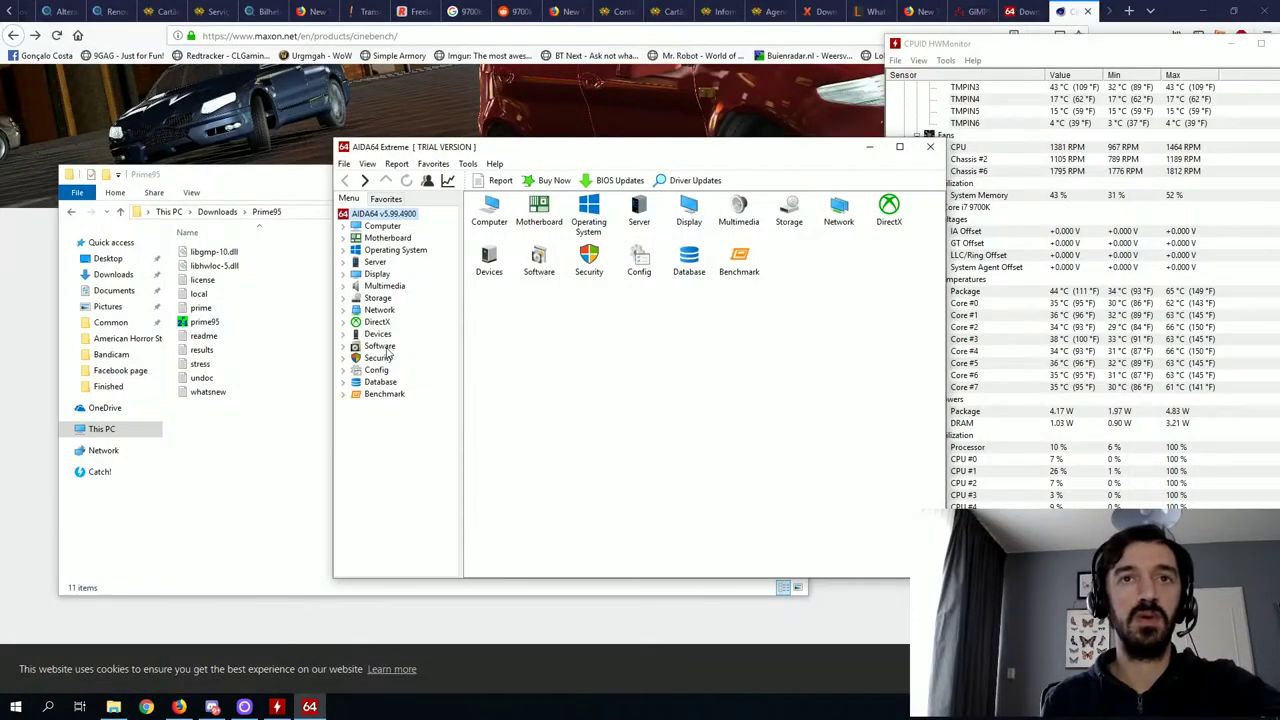
left_click(184, 457)
double_click(205, 322)
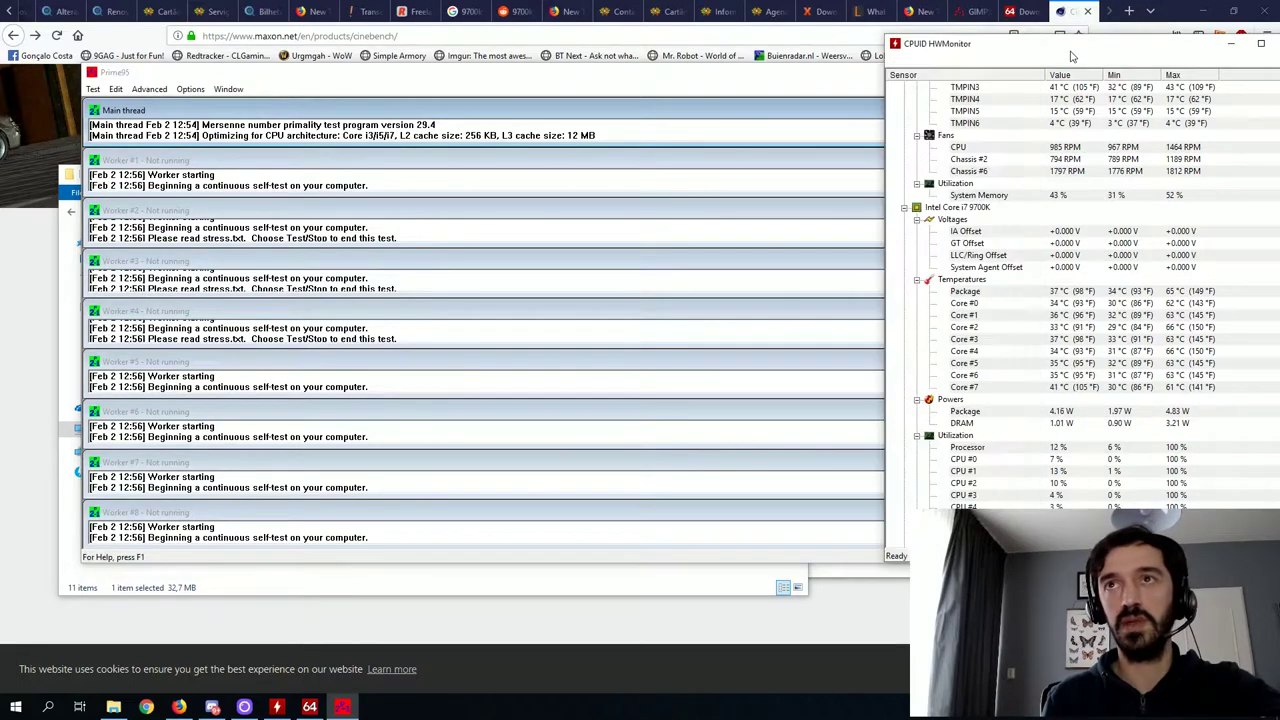
- Switch to HWMonitor and clear its recorded minimum and maximum sensor values
left_click(1072, 56)
left_click(896, 61)
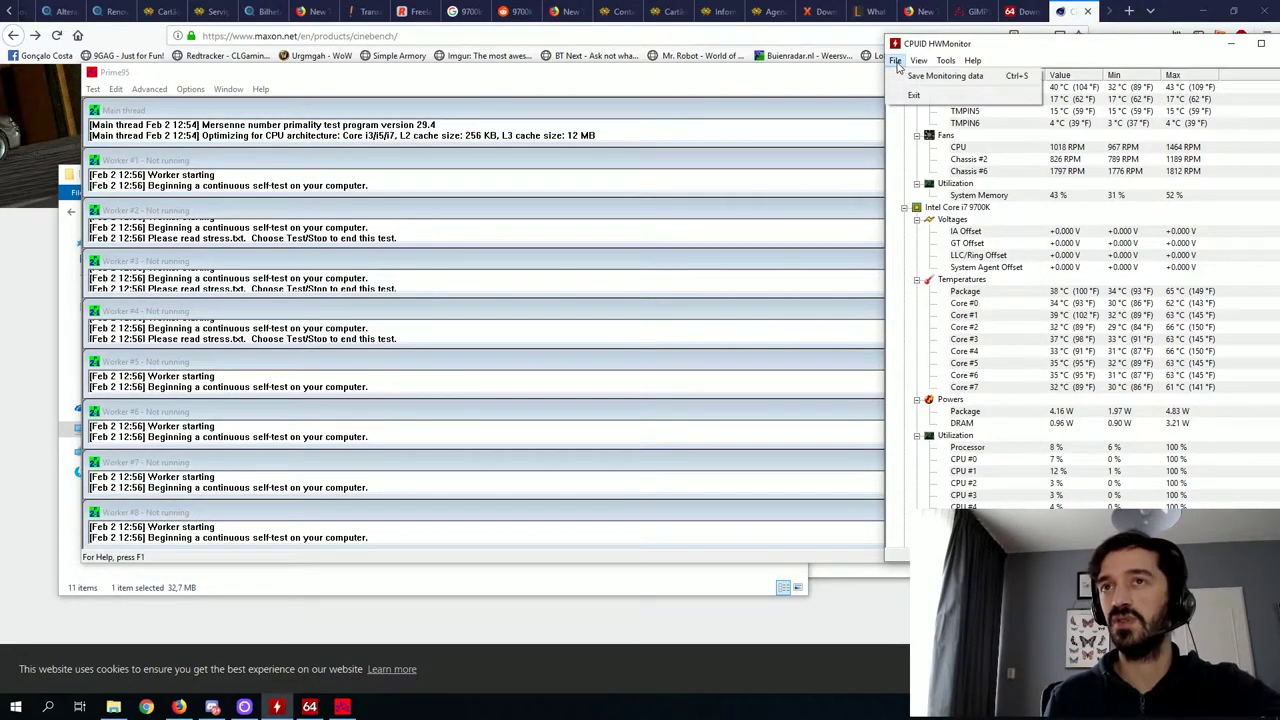
mouse_move(918, 61)
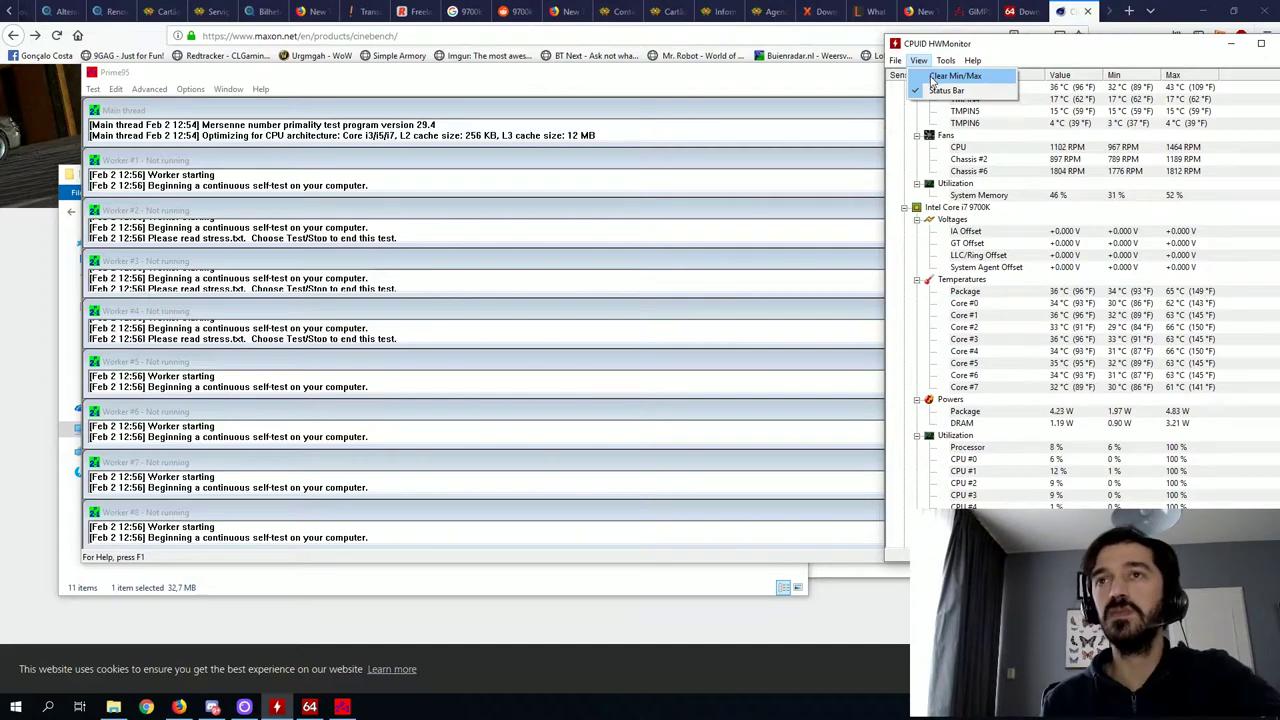
left_click(940, 76)
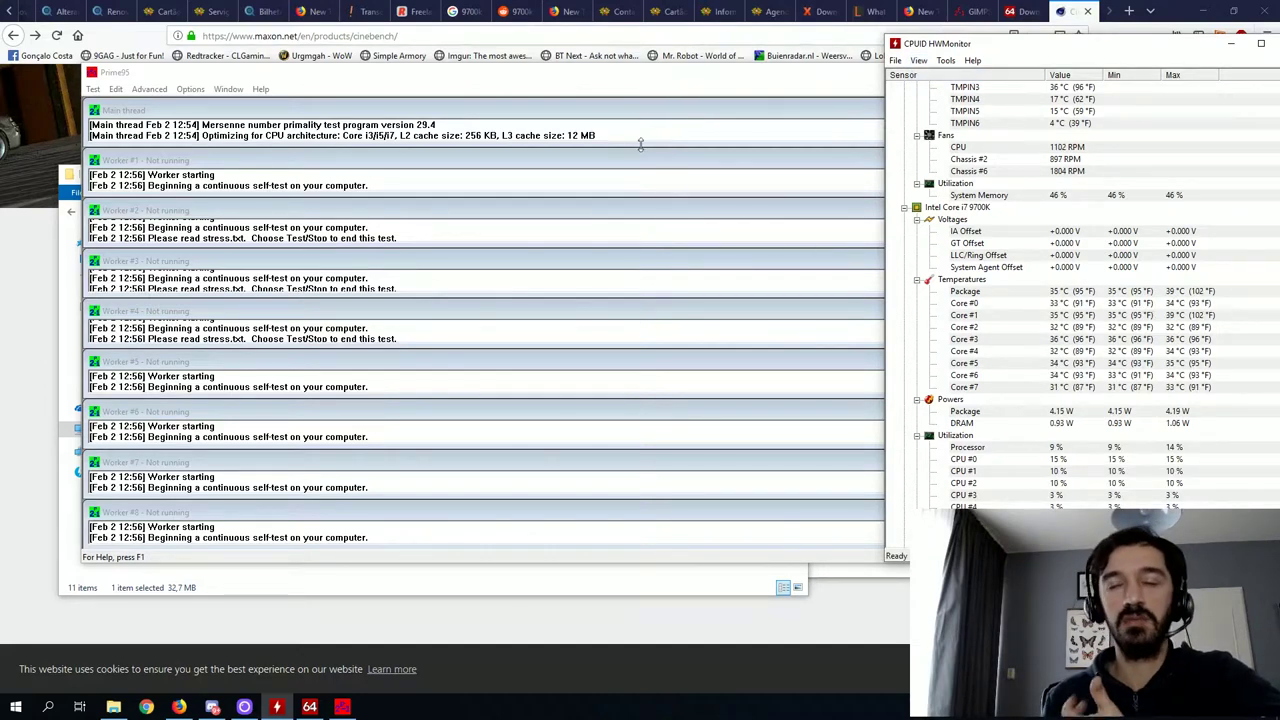
- Switch to Prime95 and start a torture test with Small FFTs on 8 threads
left_click(693, 184)
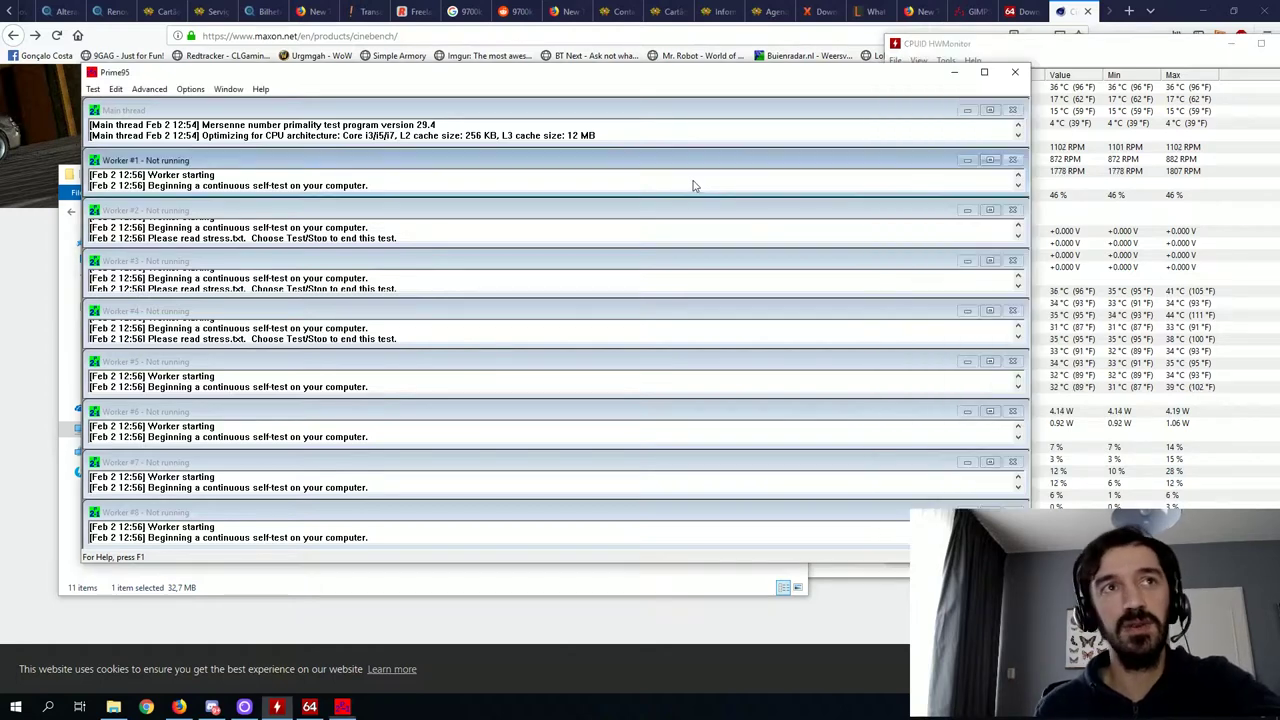
left_click(93, 90)
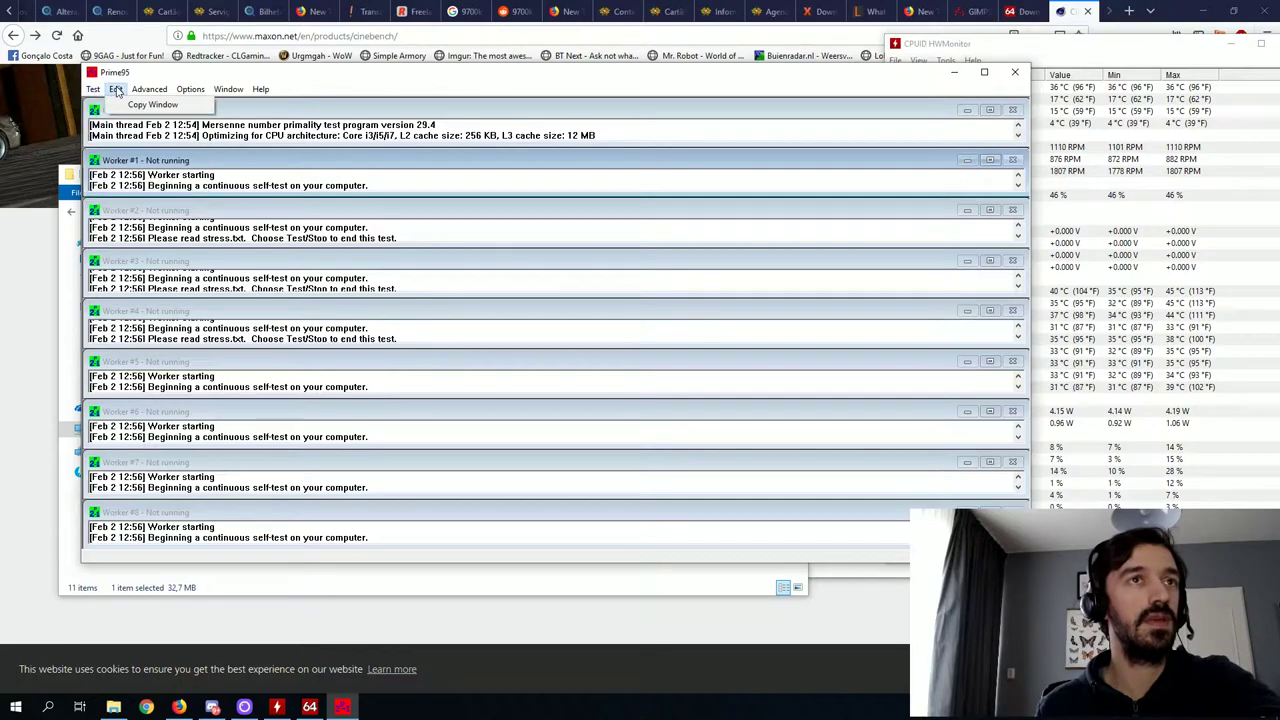
mouse_move(124, 94)
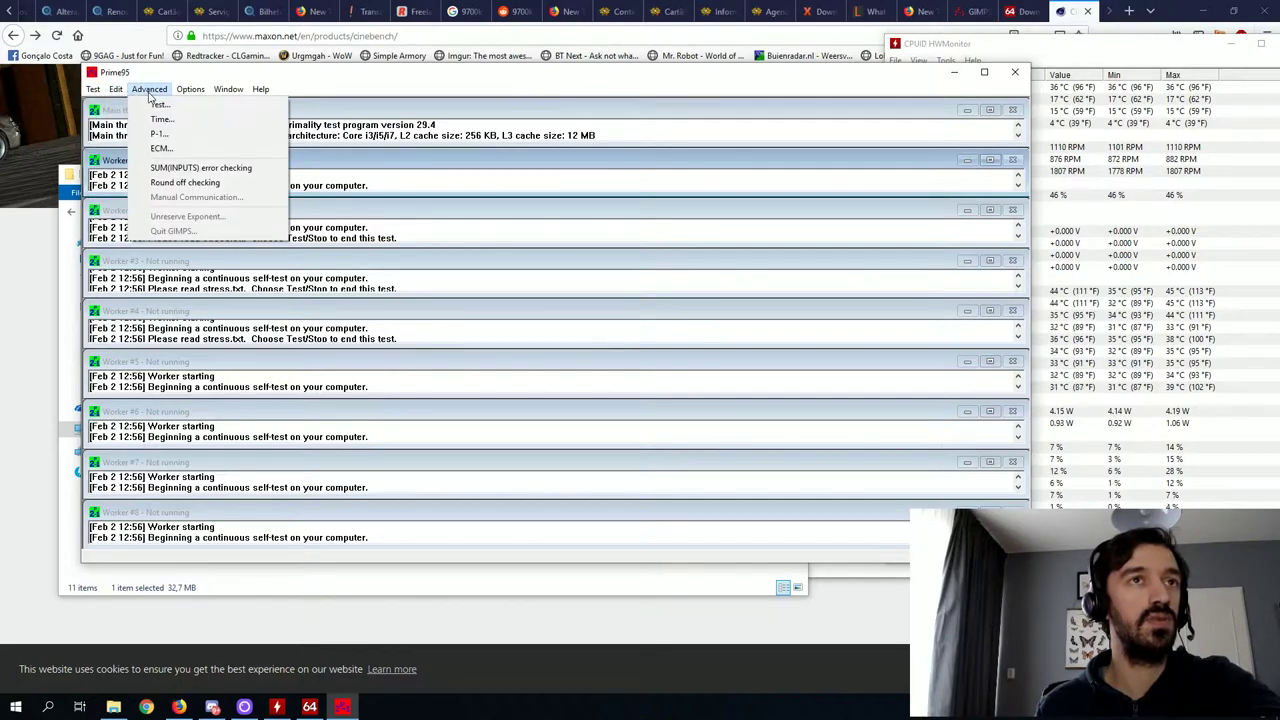
mouse_move(190, 92)
left_click(220, 138)
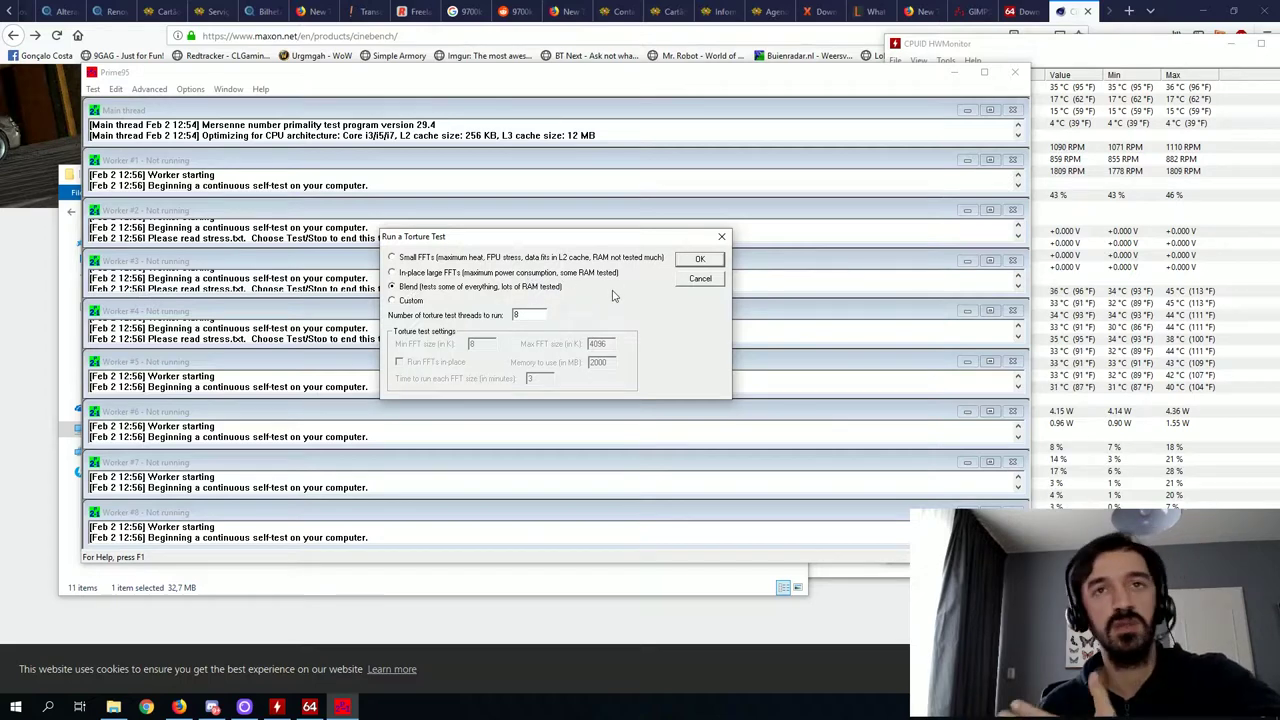
left_click(492, 260)
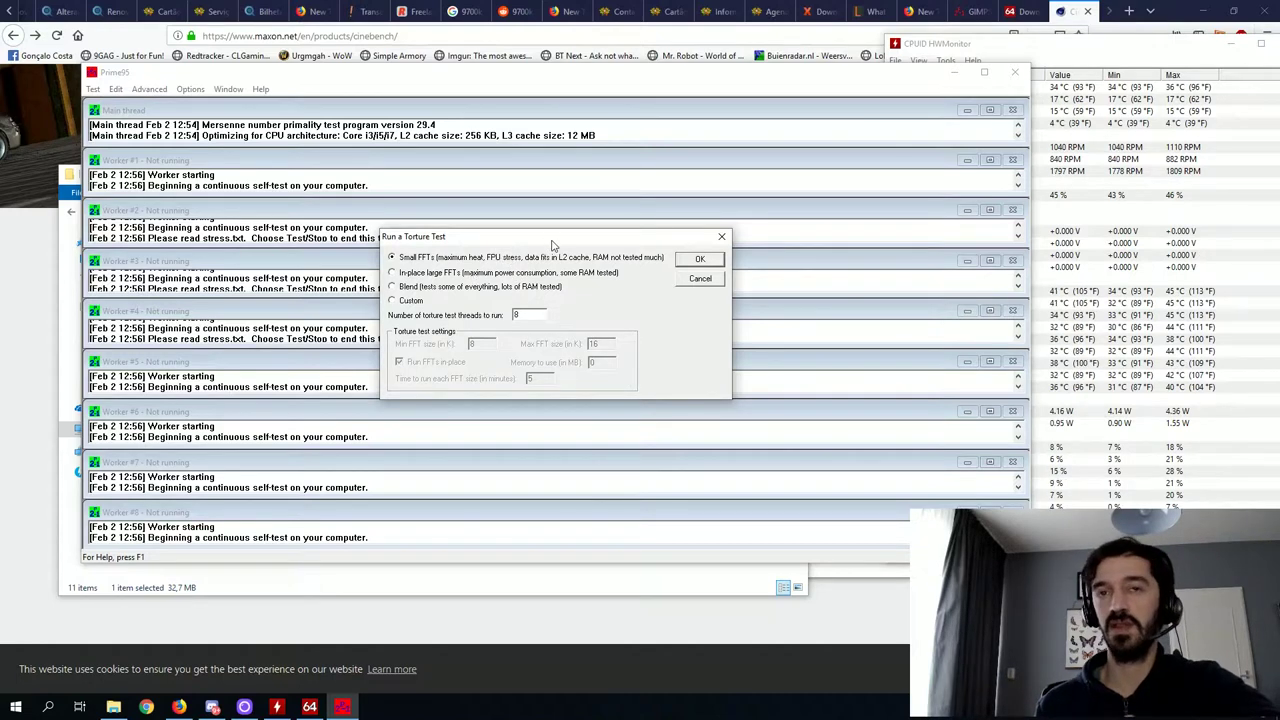
left_click(700, 260)
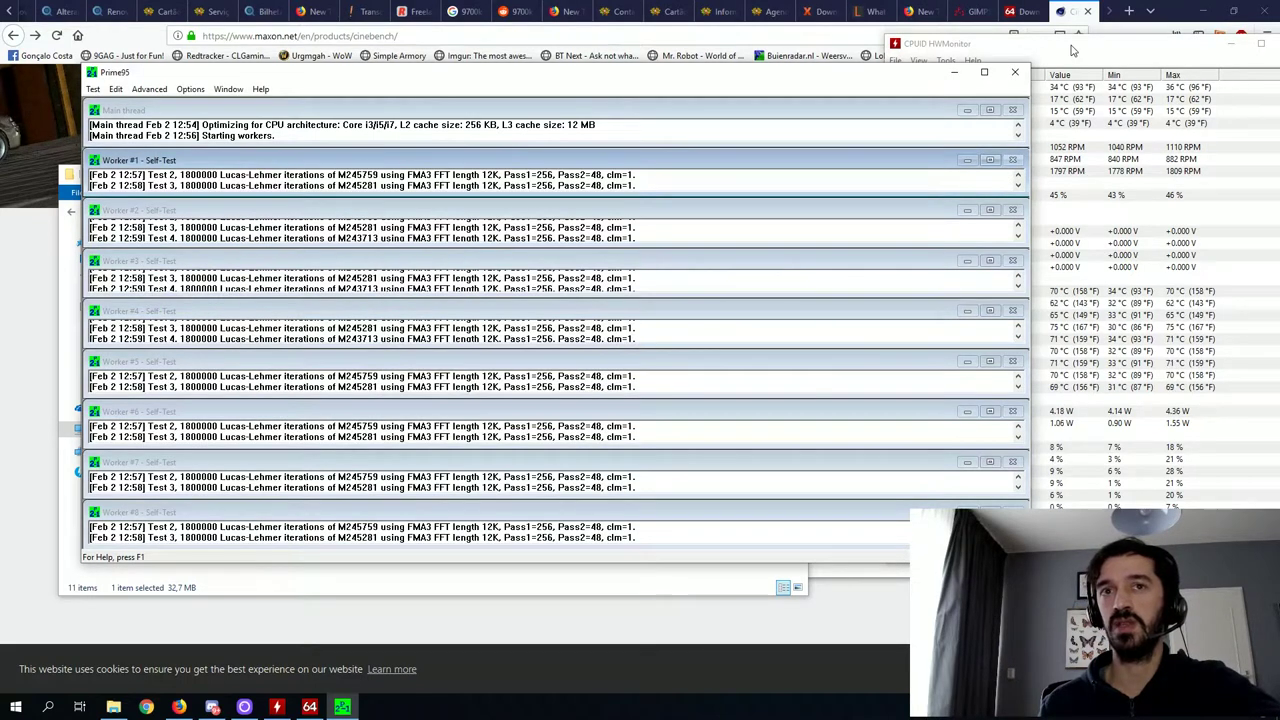
- Switch to HWMonitor and examine VCORE, the package and core temperatures, and CPU utilization while the Prime95 torture test runs
left_click(967, 256)
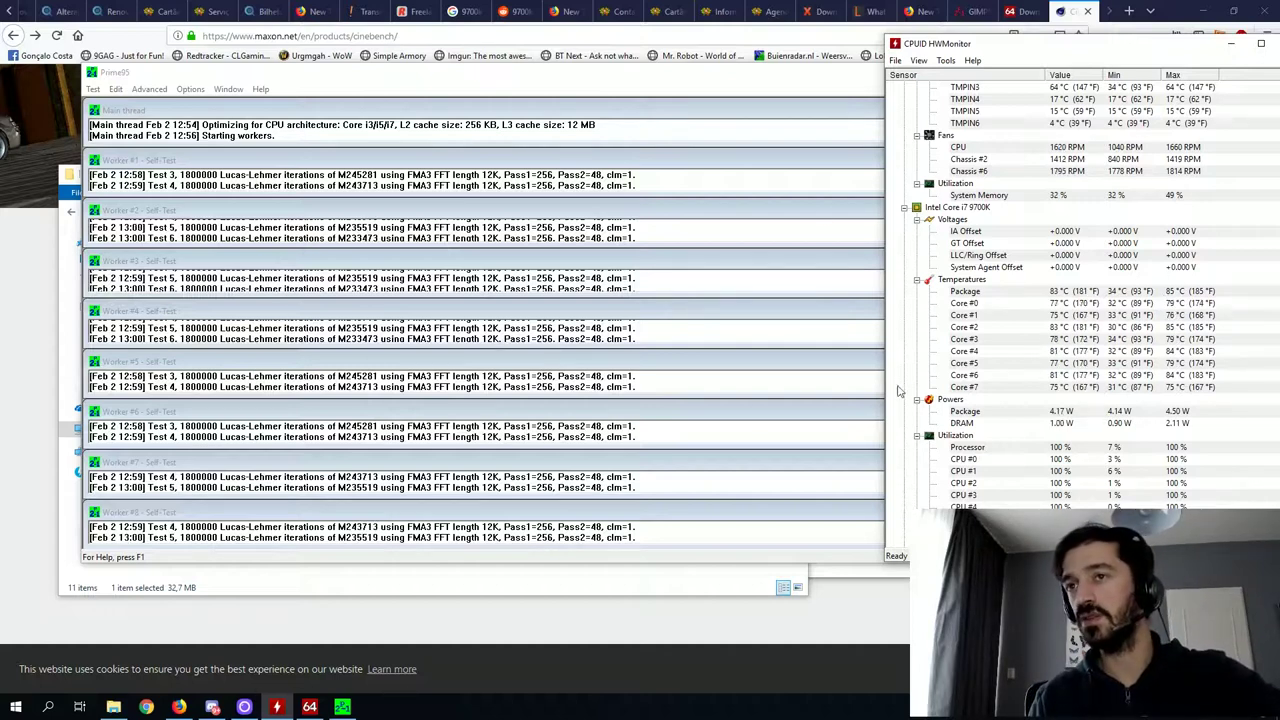
scroll(1080, 330, "up", 2)
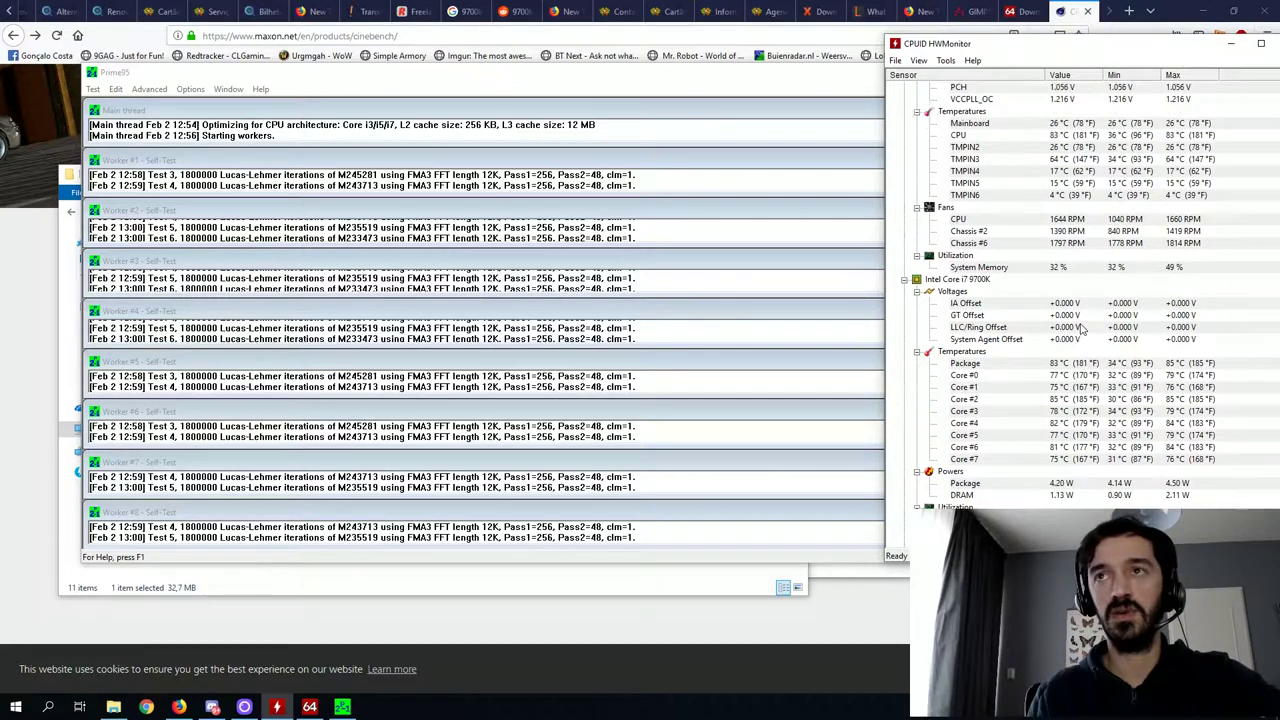
scroll(1080, 330, "up", 1)
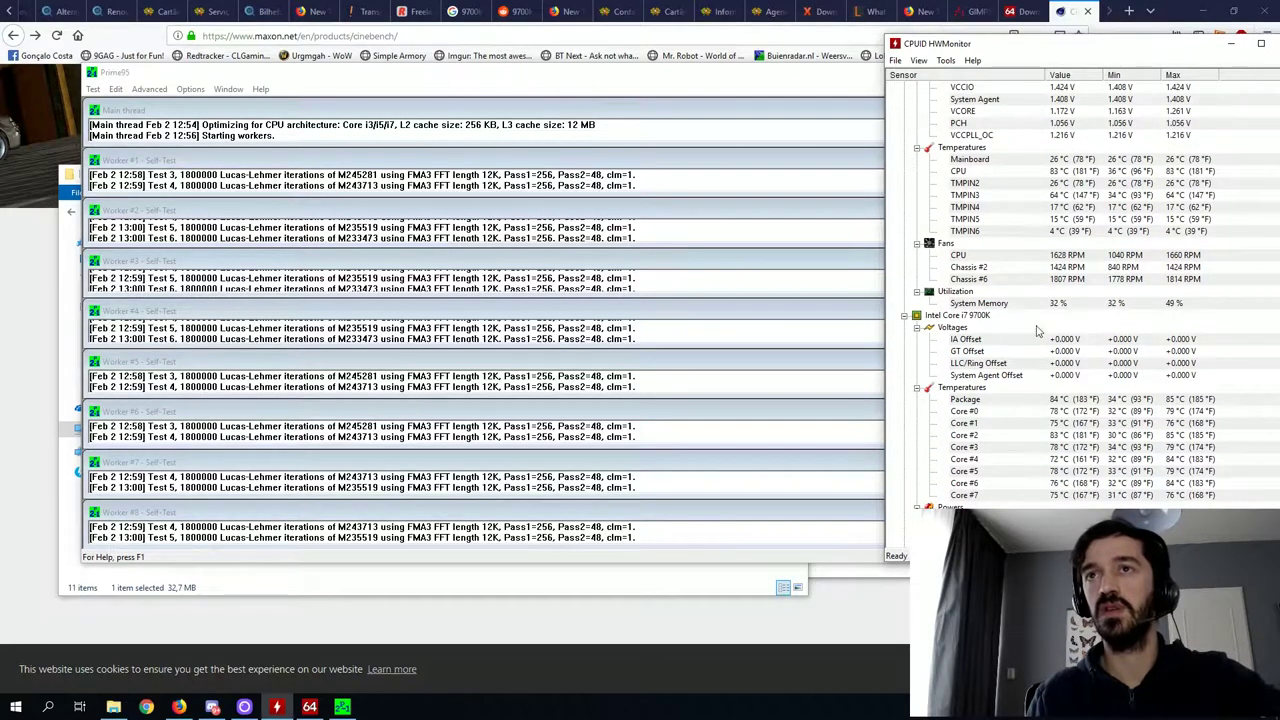
scroll(1037, 330, "down", 4)
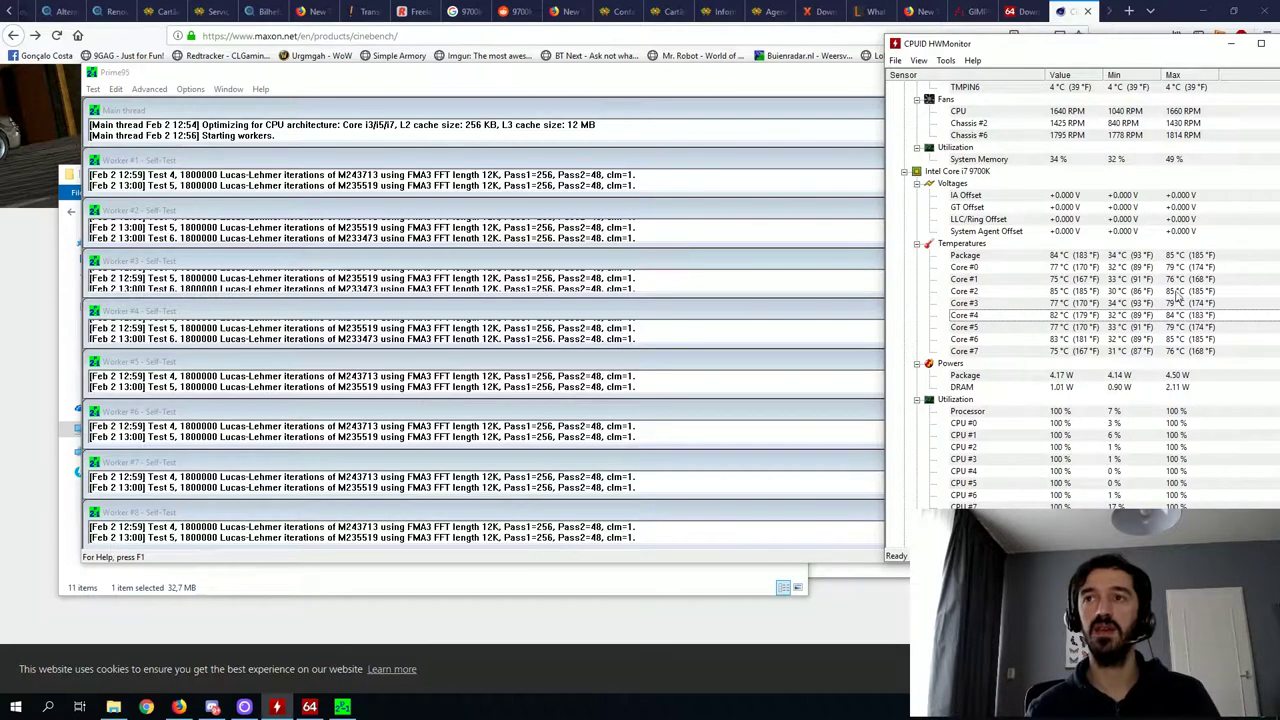
left_click(1171, 268)
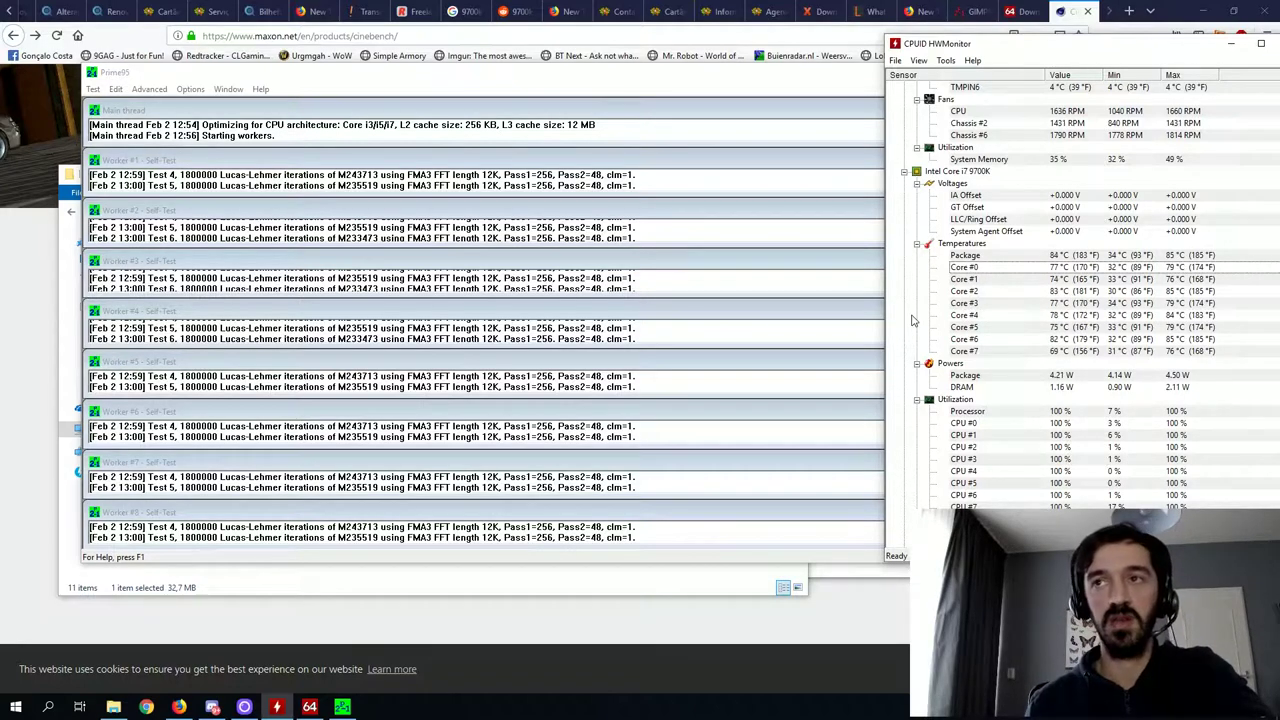
left_click(1180, 256)
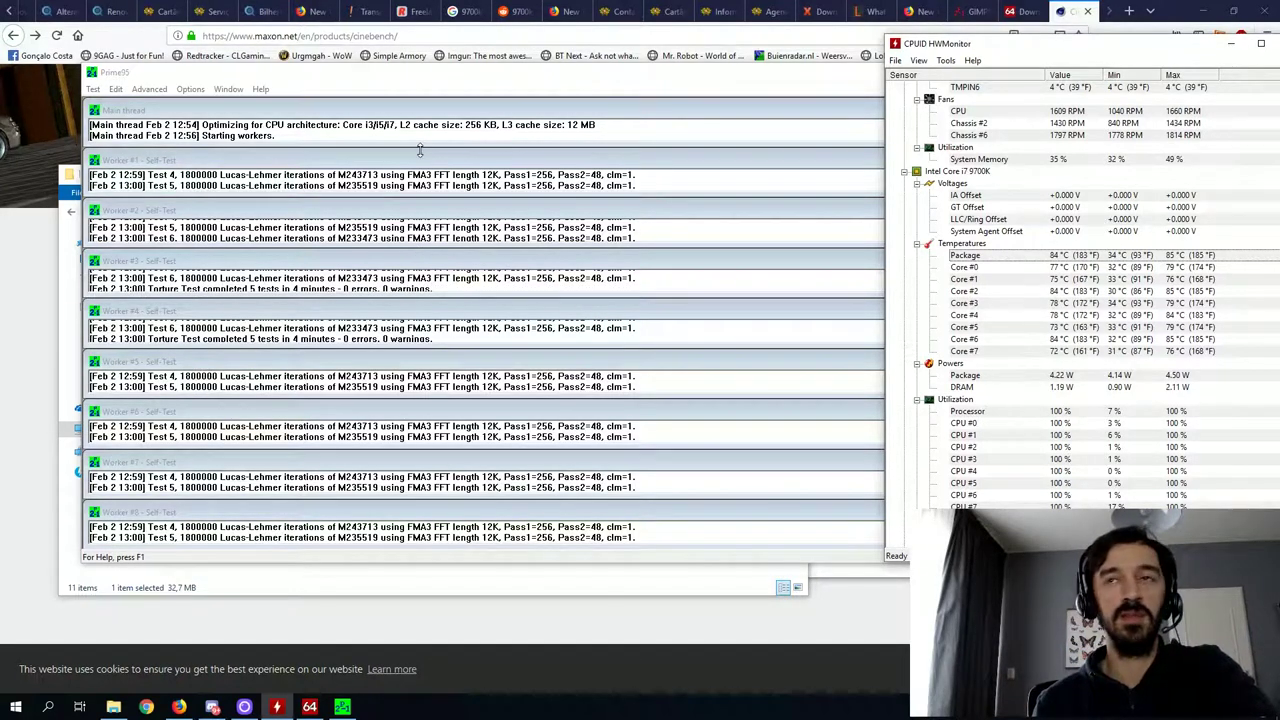
- Switch to Prime95, stop all torture test workers and close the program
left_click(94, 89)
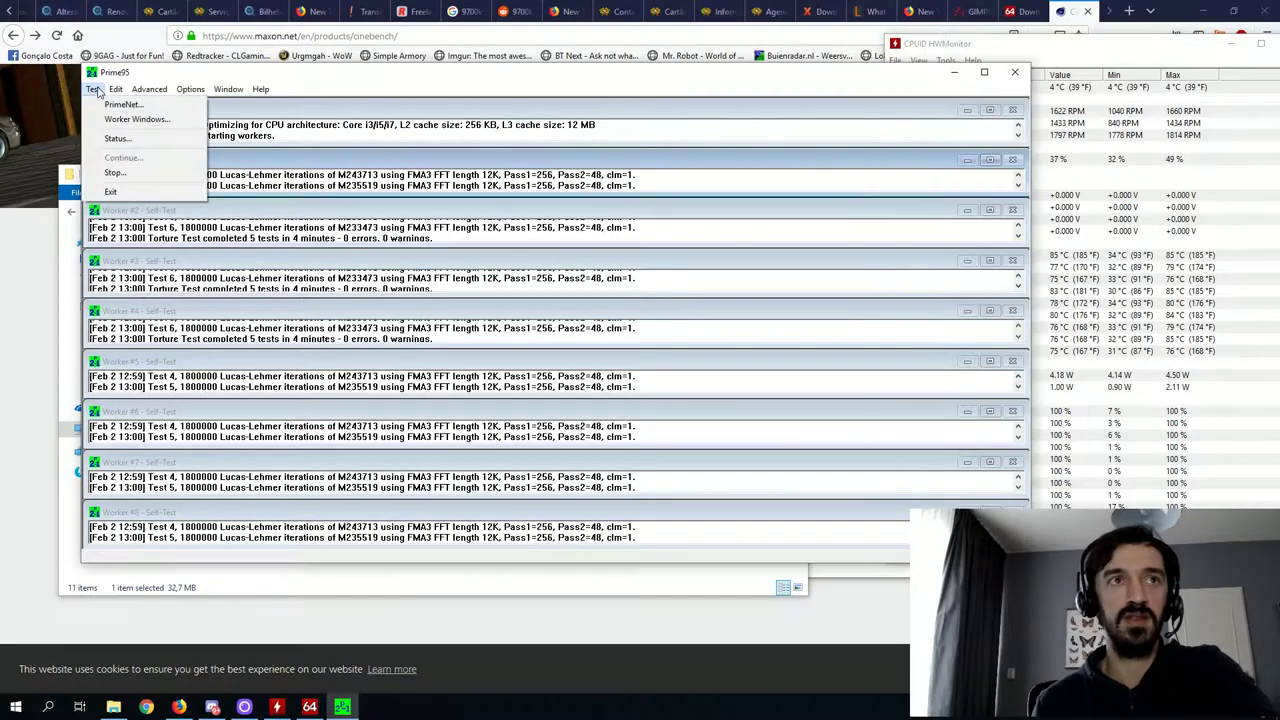
left_click(146, 175)
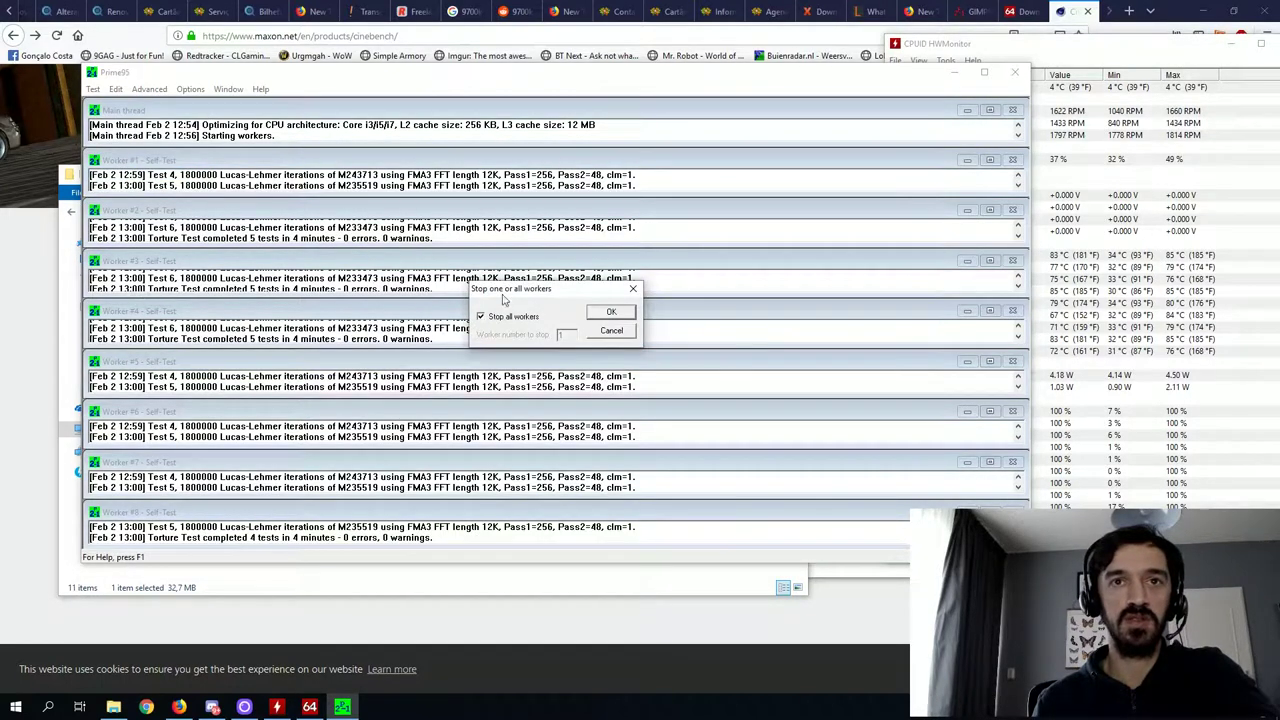
left_click(611, 312)
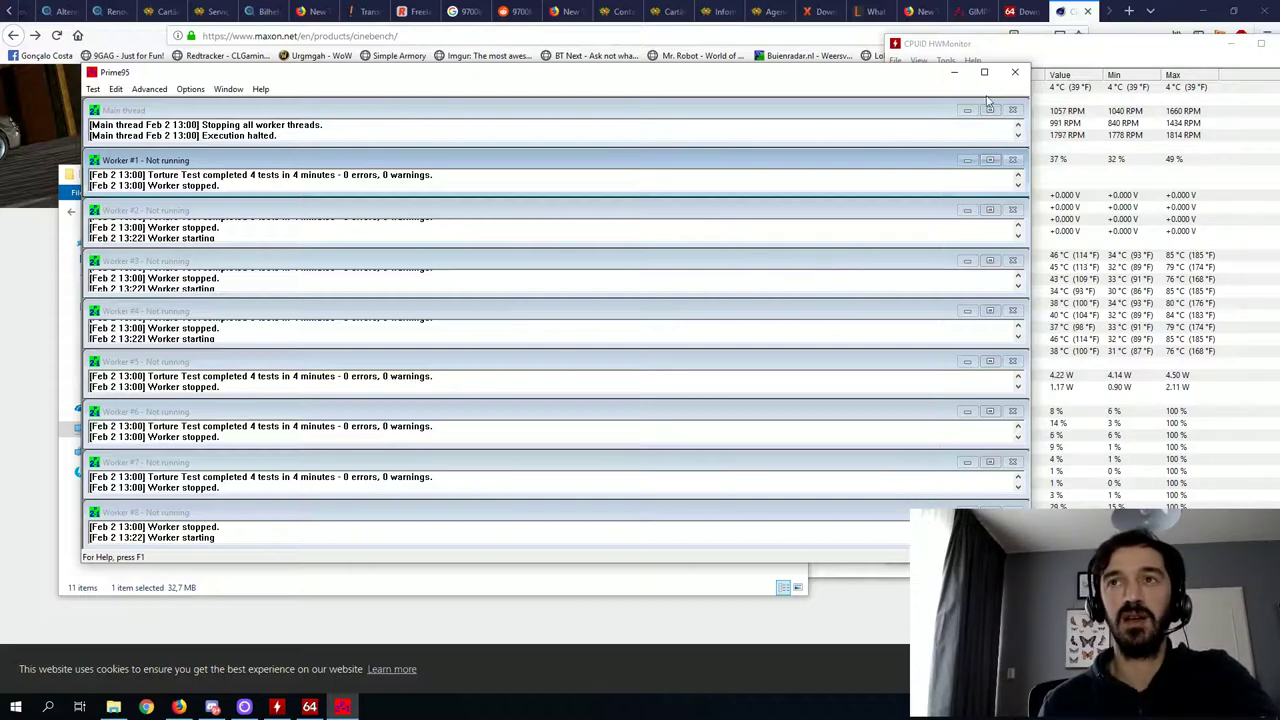
left_click(1014, 72)
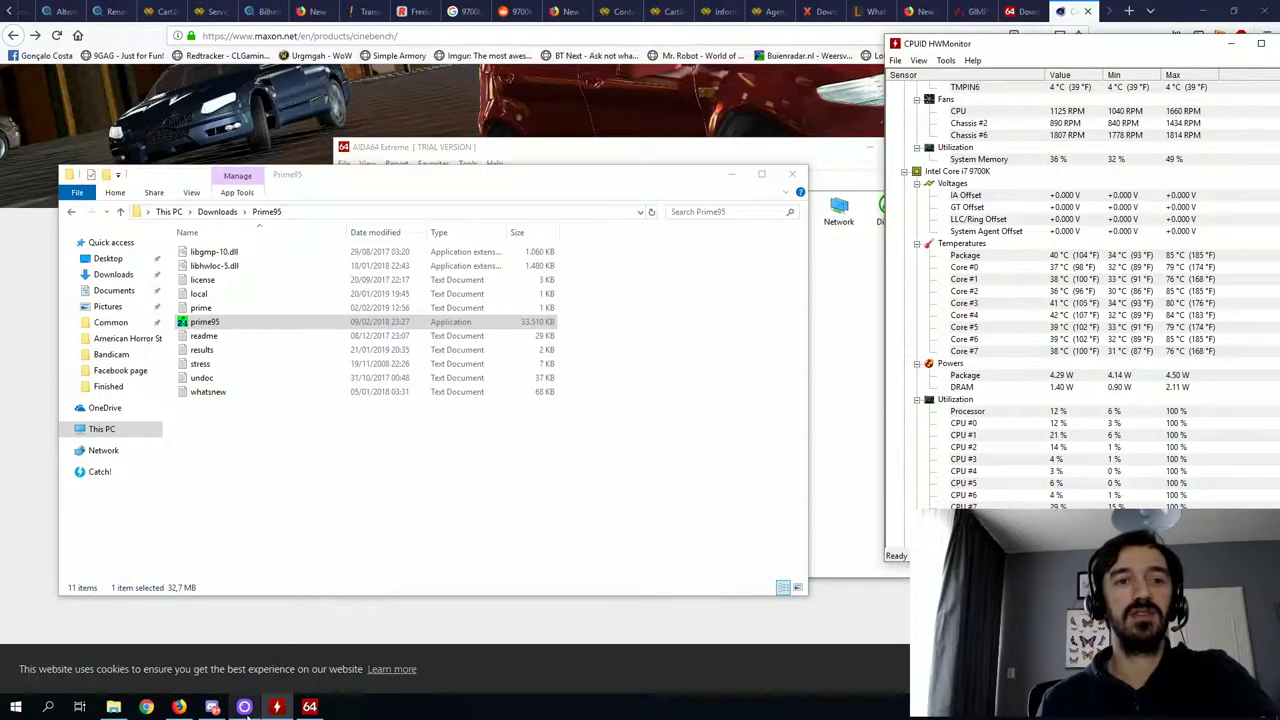